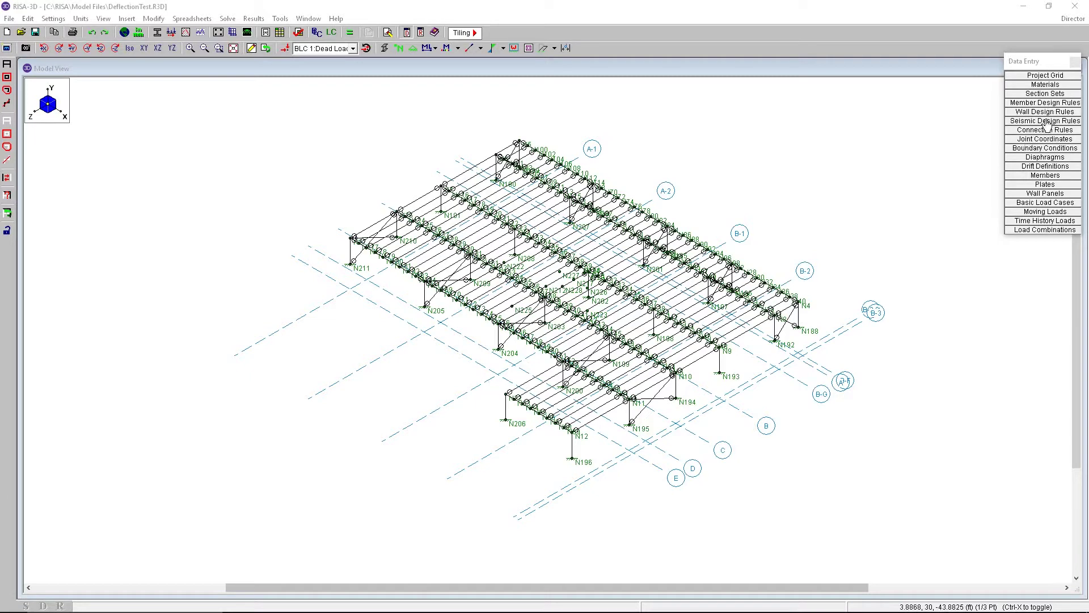
- Open Member Design Rules and inspect the Typical rule's depth and width limits
left_click(1050, 103)
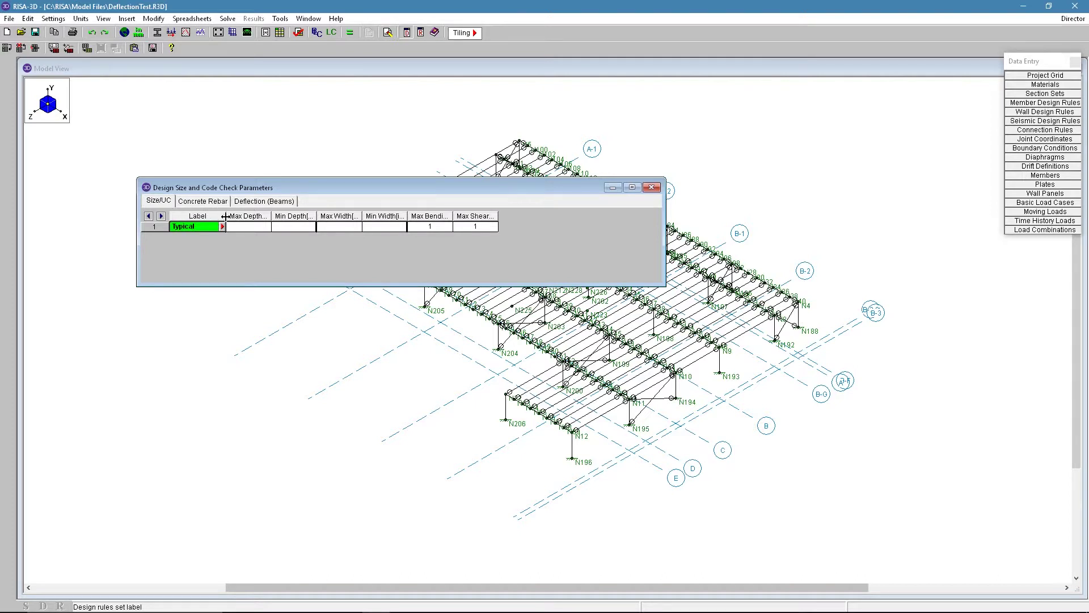
left_click(157, 203)
left_click(263, 227)
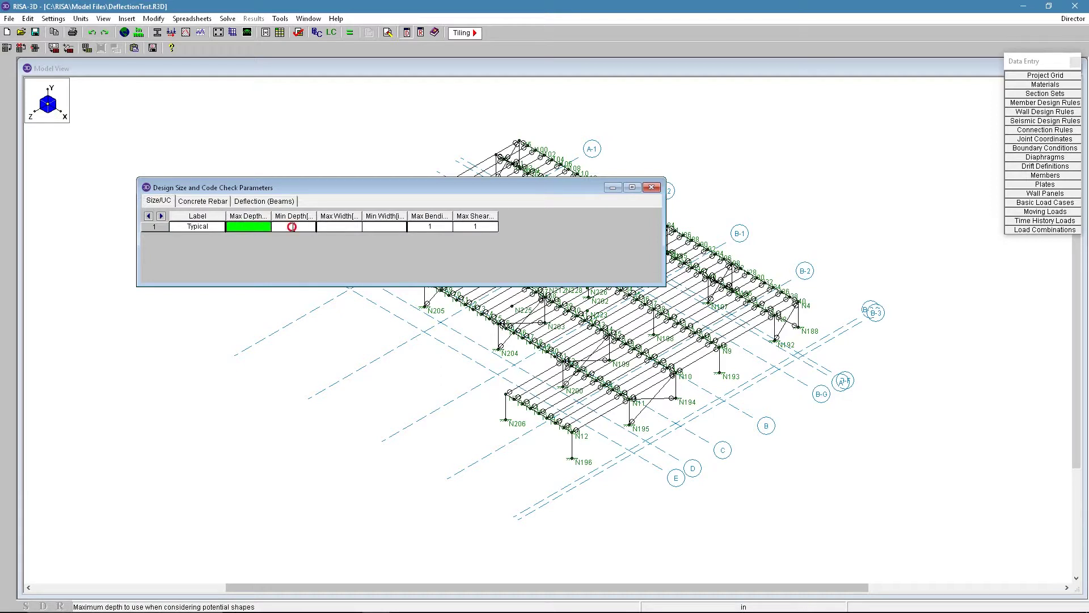
left_click_drag(291, 226, 241, 226)
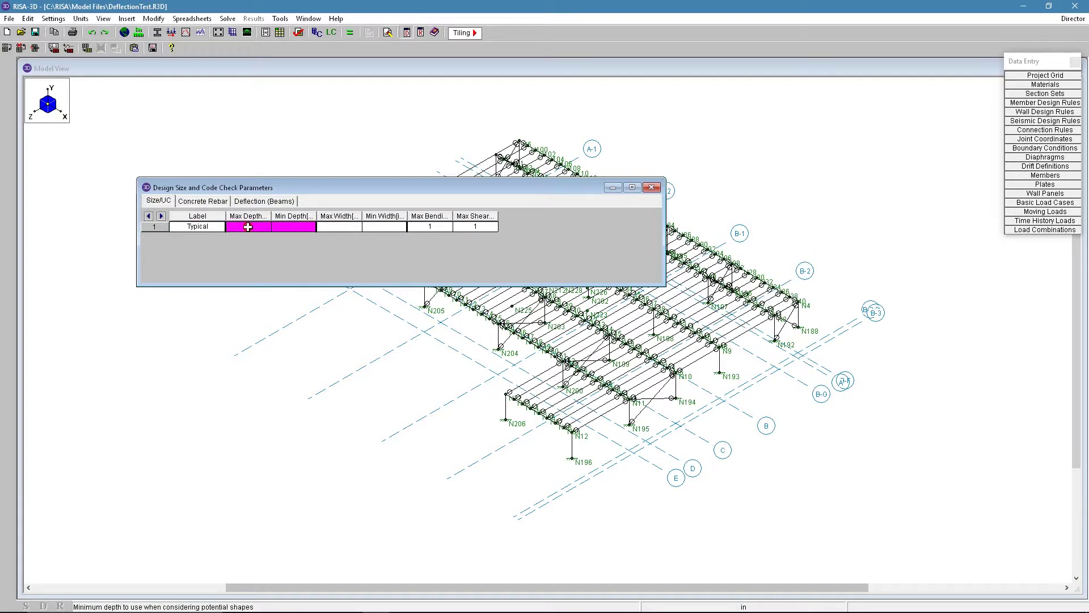
left_click(282, 227)
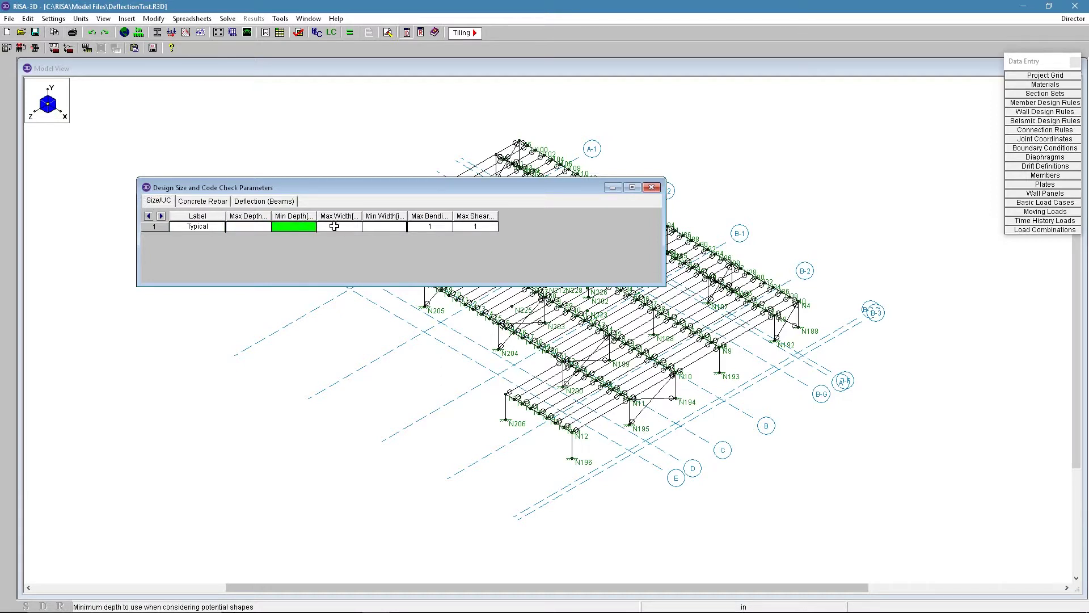
left_click(248, 227)
left_click(290, 226)
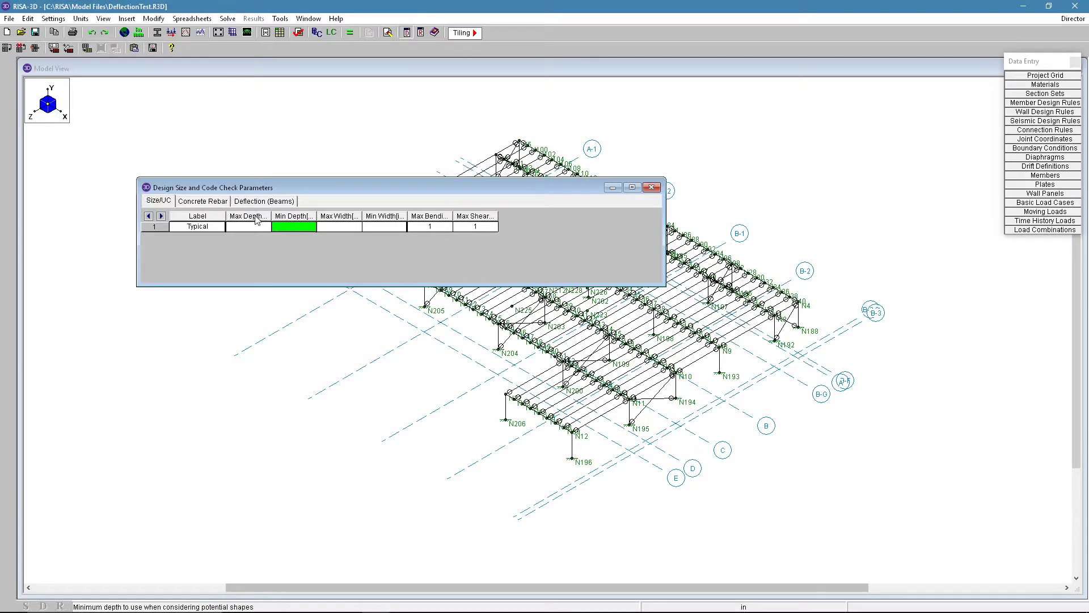
left_click(347, 226)
left_click(380, 227)
- Review the Max Bending and Shear checks of 1, then show the 240/360/240 beam deflection limits
left_click_drag(454, 218, 550, 217)
left_click(436, 228)
left_click(515, 226)
type("1")
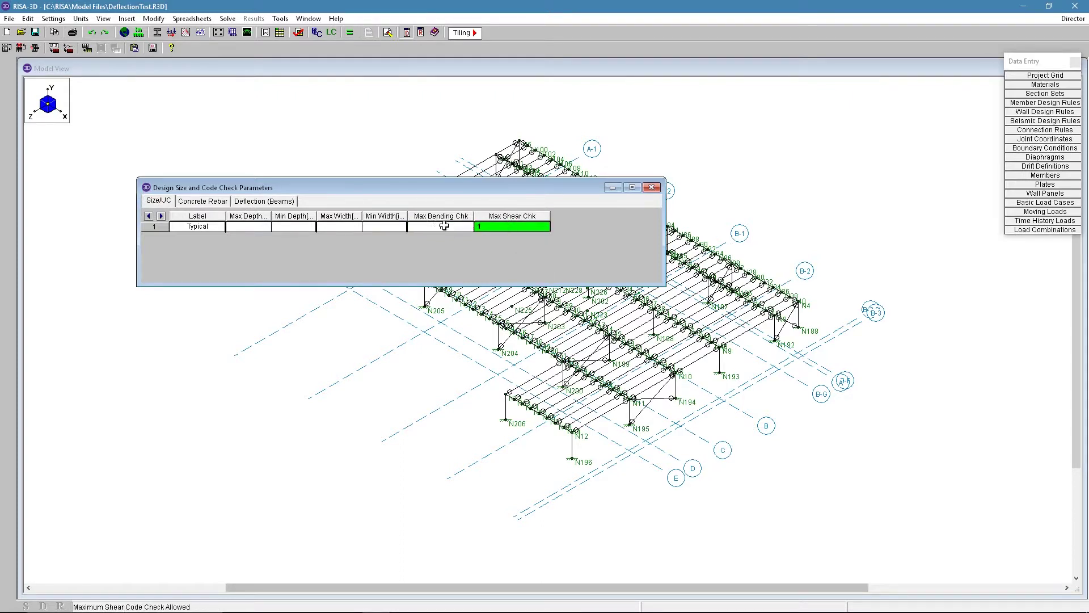
left_click(454, 226)
left_click(419, 225)
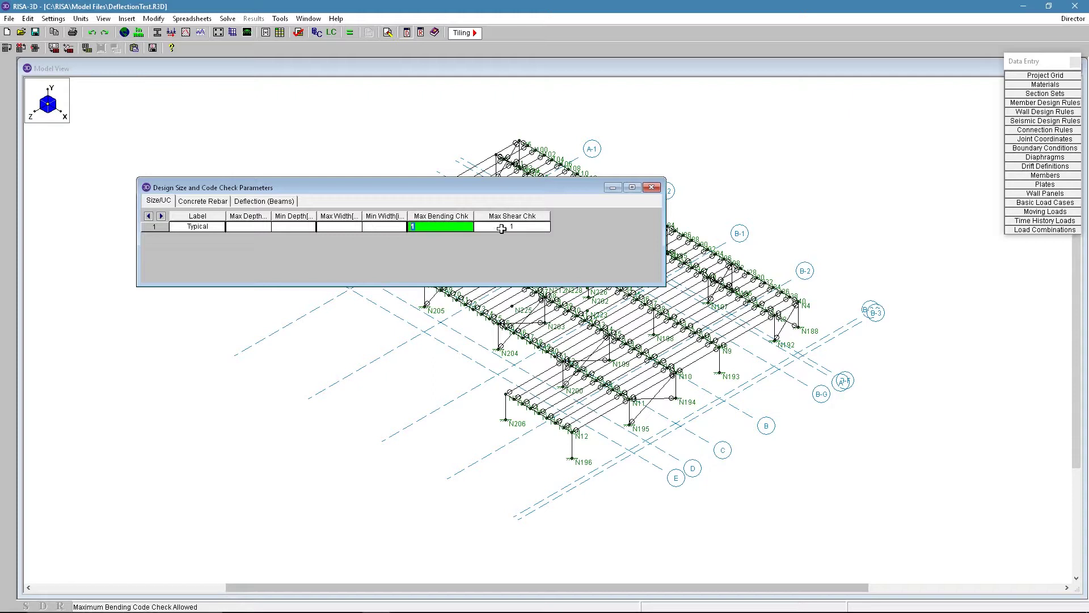
left_click(236, 228)
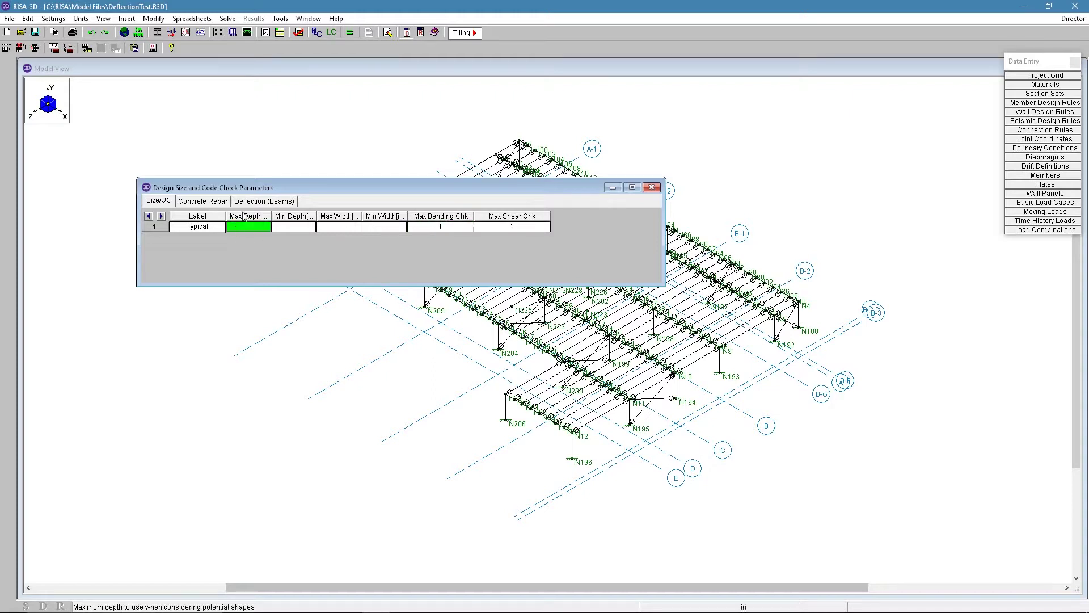
left_click(252, 202)
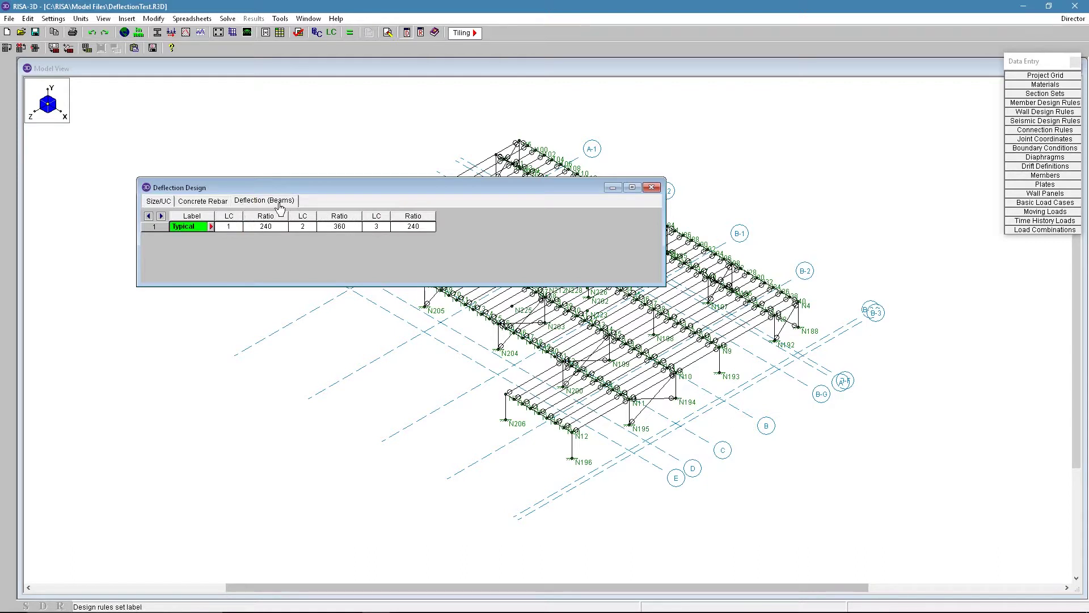
- Check the 240 ratio and its load combination, then bring up the empty Load Combinations sheet
left_click(264, 226)
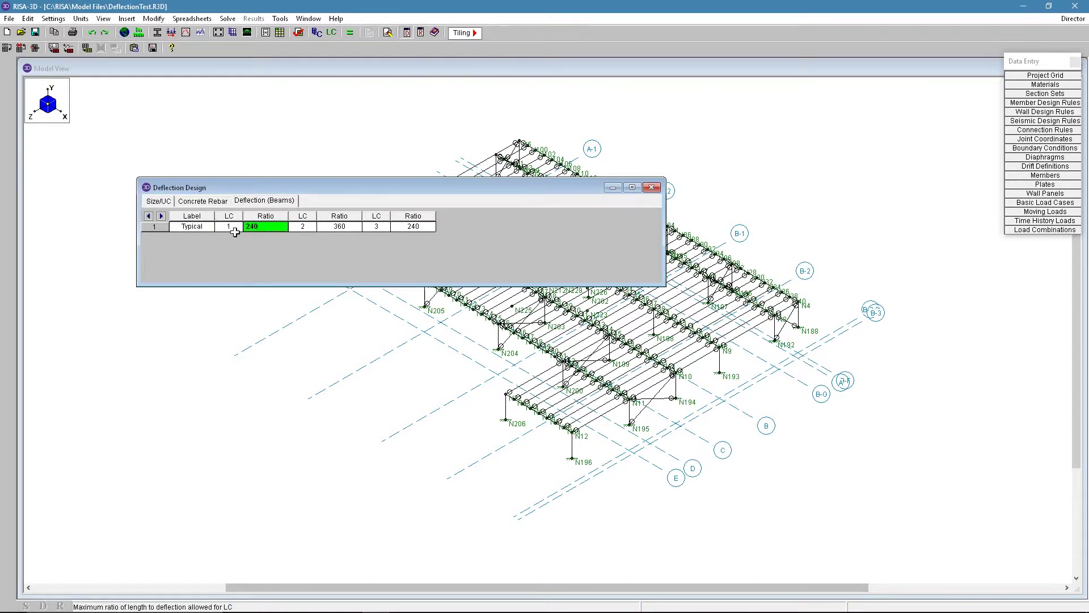
double_click(276, 226)
left_click(228, 227)
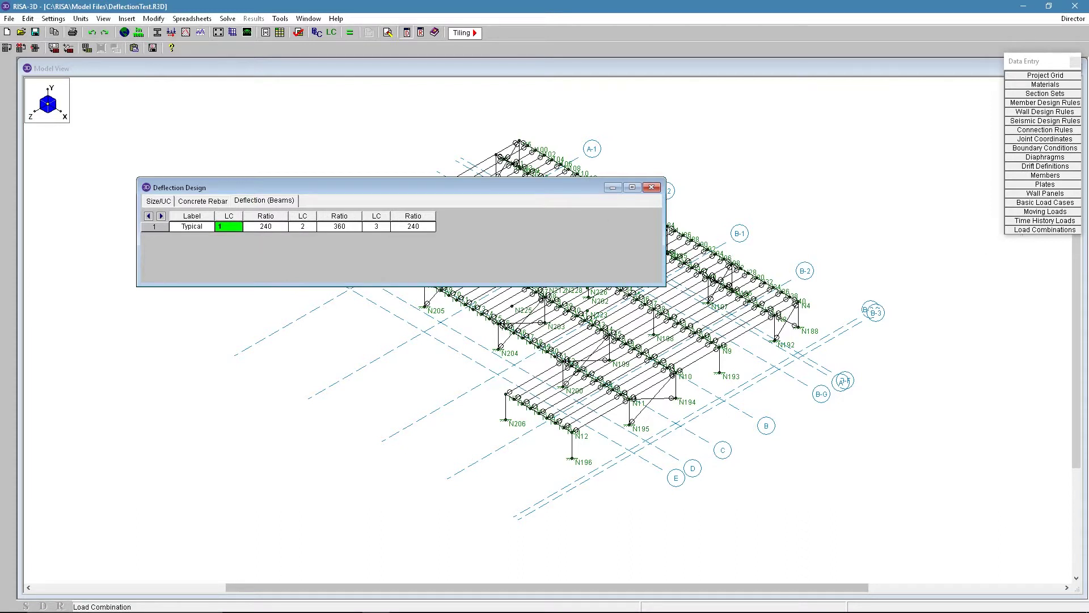
left_click(1056, 231)
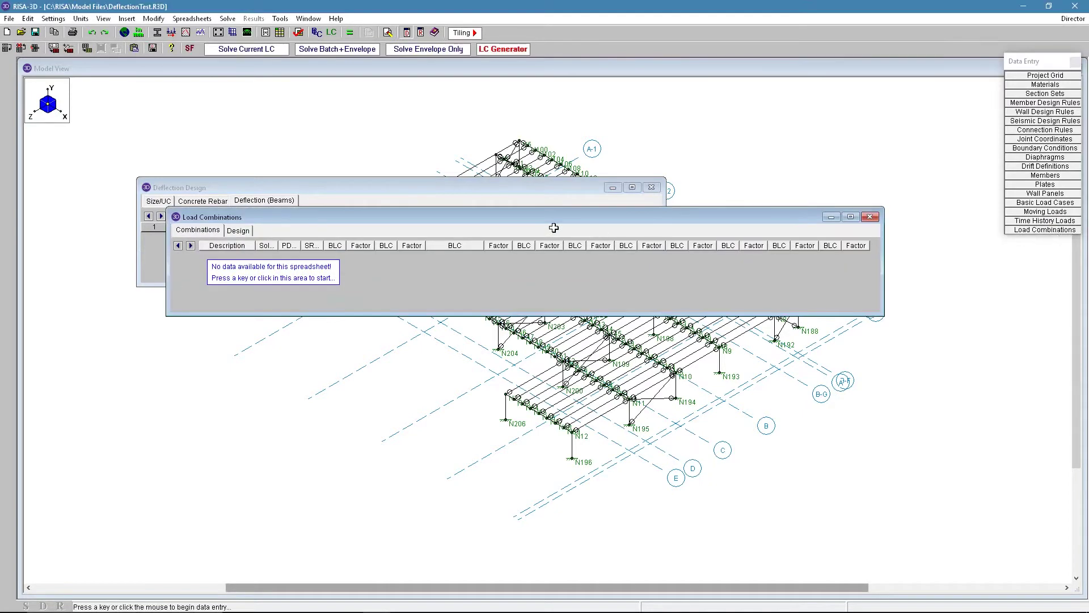
- In the LC Generator's Gravity options, set the load combination code to 2015 IBC ASD
left_click_drag(553, 219, 523, 272)
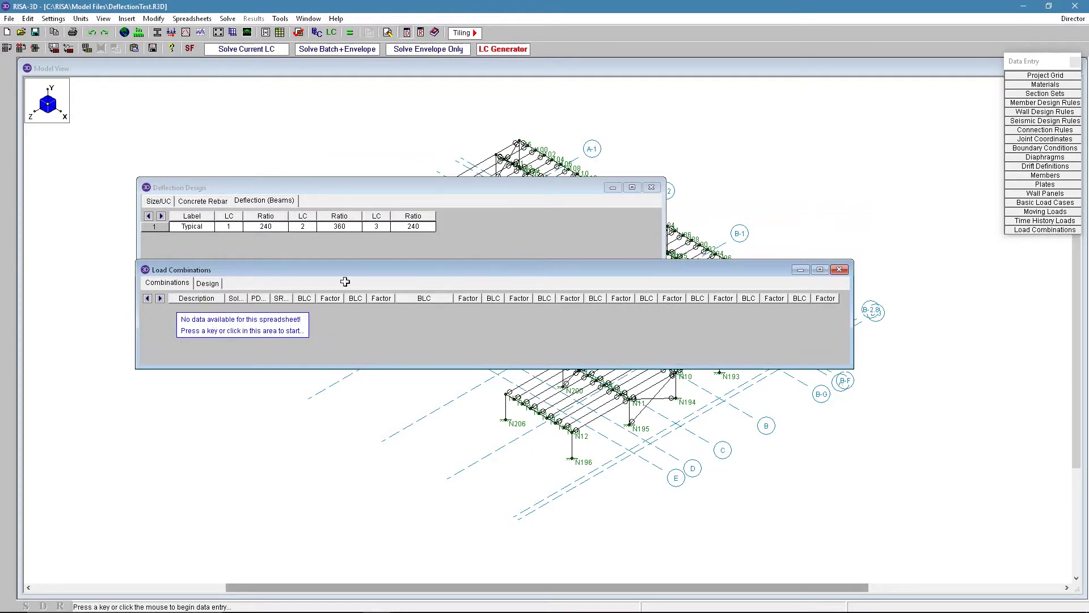
left_click(503, 49)
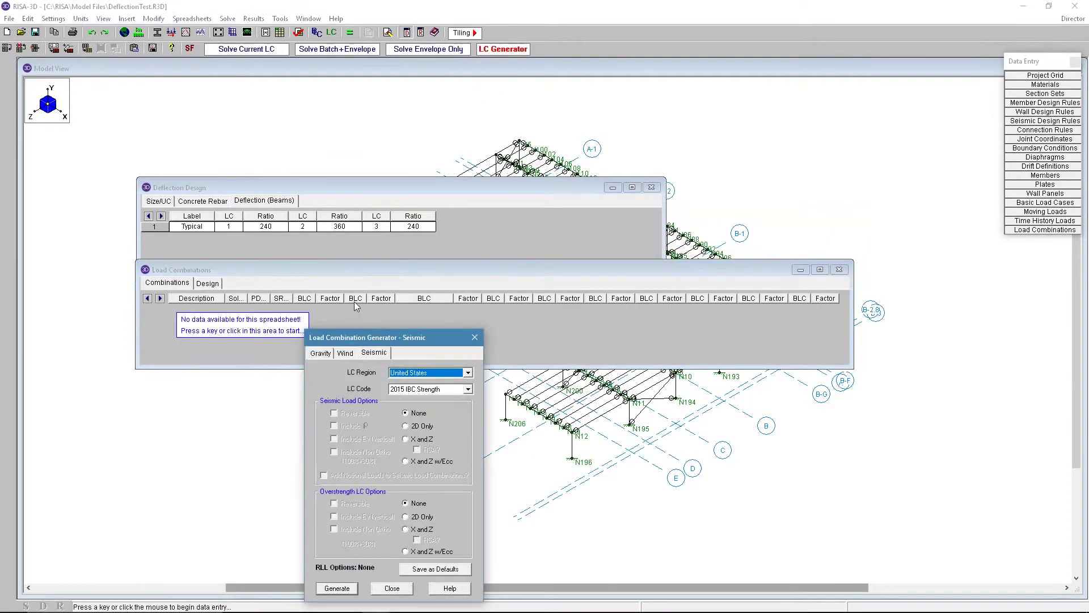
left_click_drag(378, 342, 399, 158)
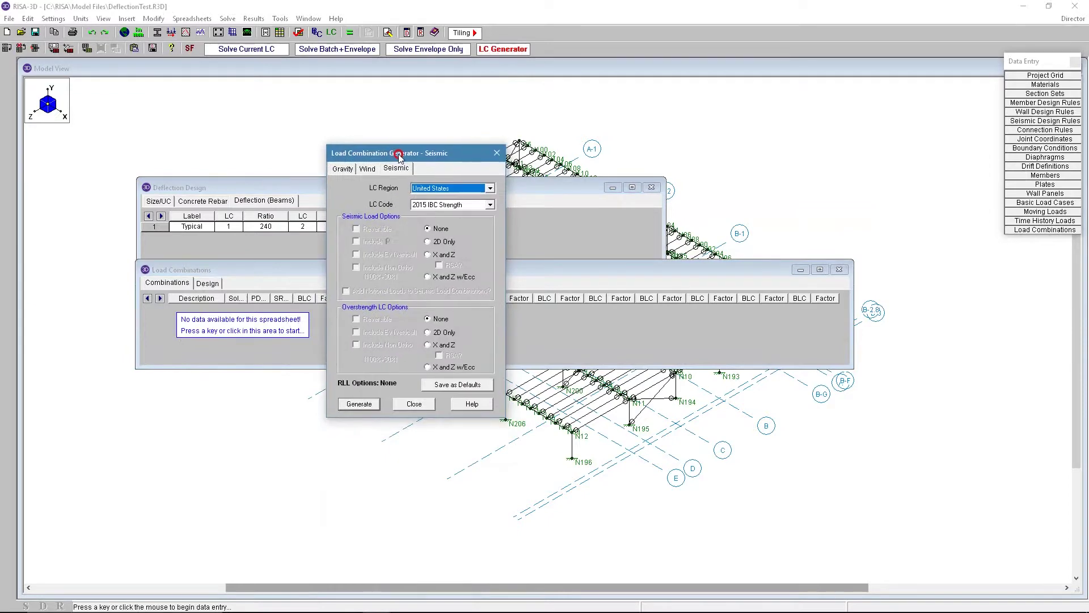
left_click(342, 169)
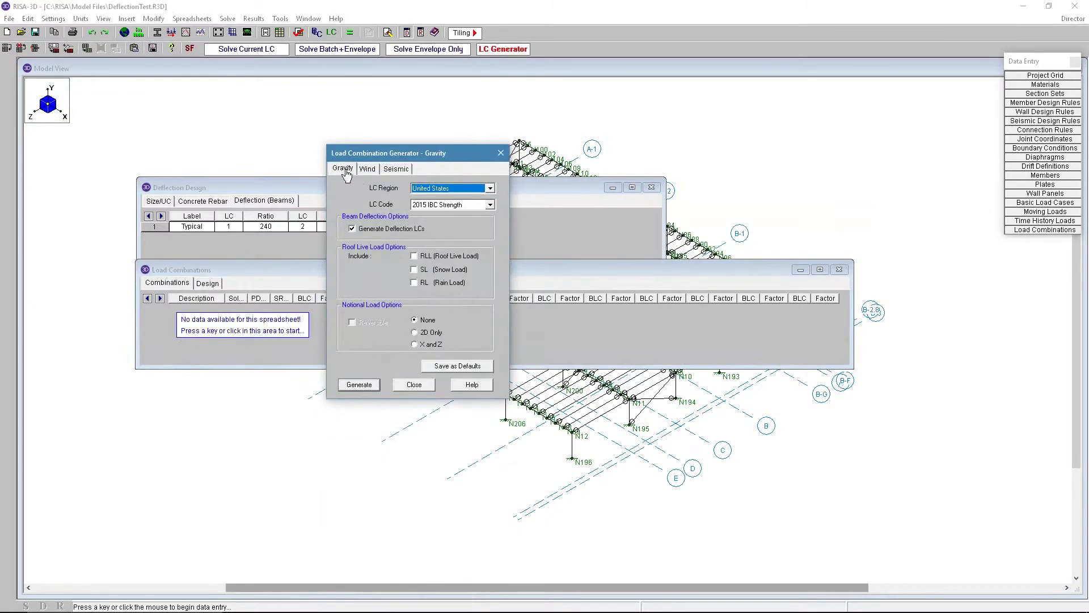
left_click(447, 205)
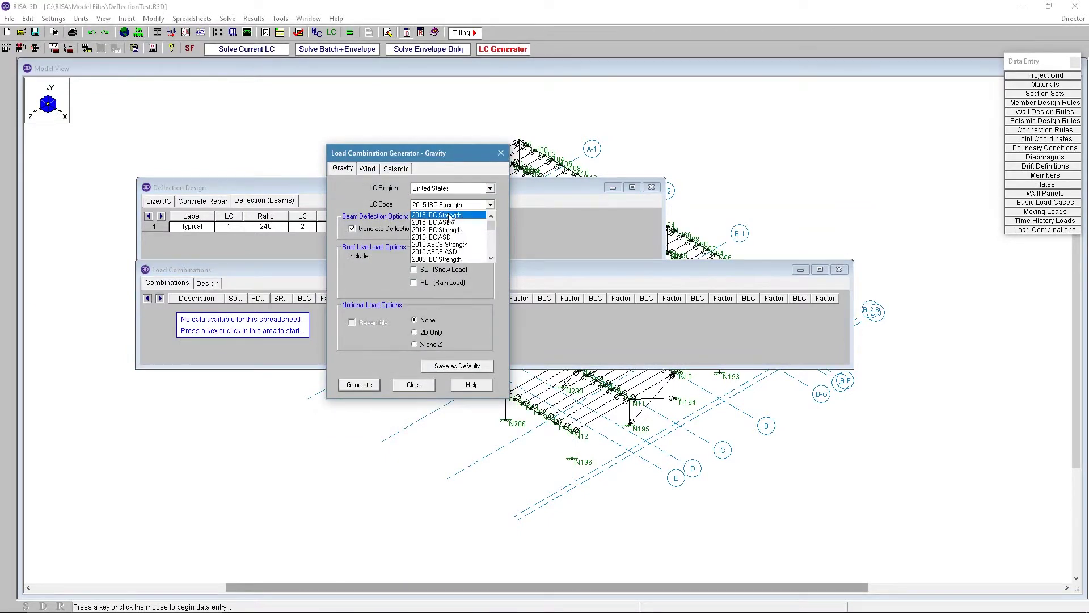
left_click(448, 221)
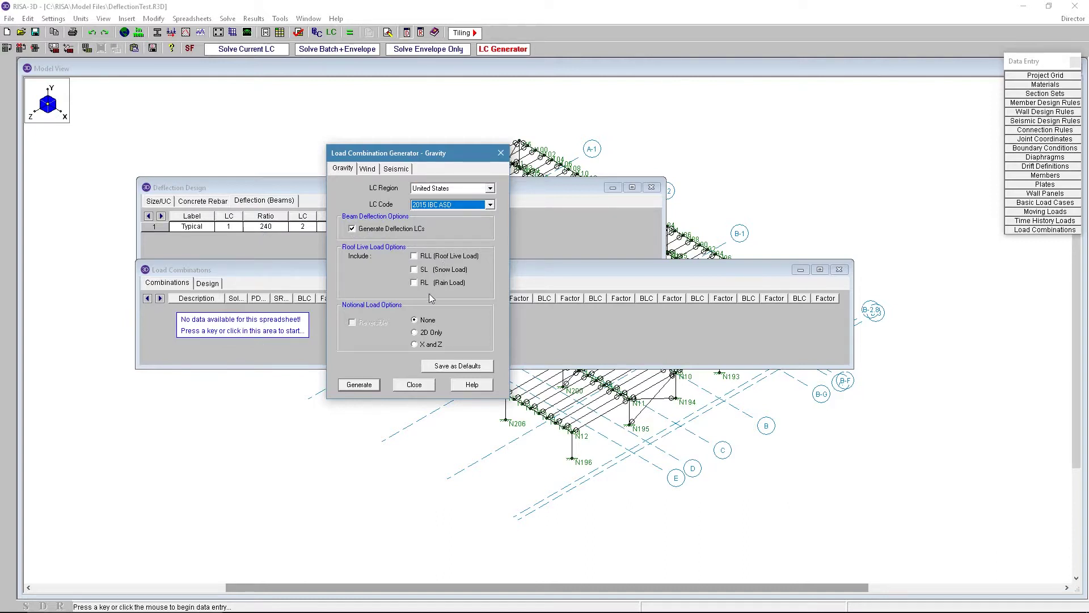
- Generate Deflection 1–3, IBC 16-8 and IBC 16-9 combinations, then close the generator
left_click(373, 385)
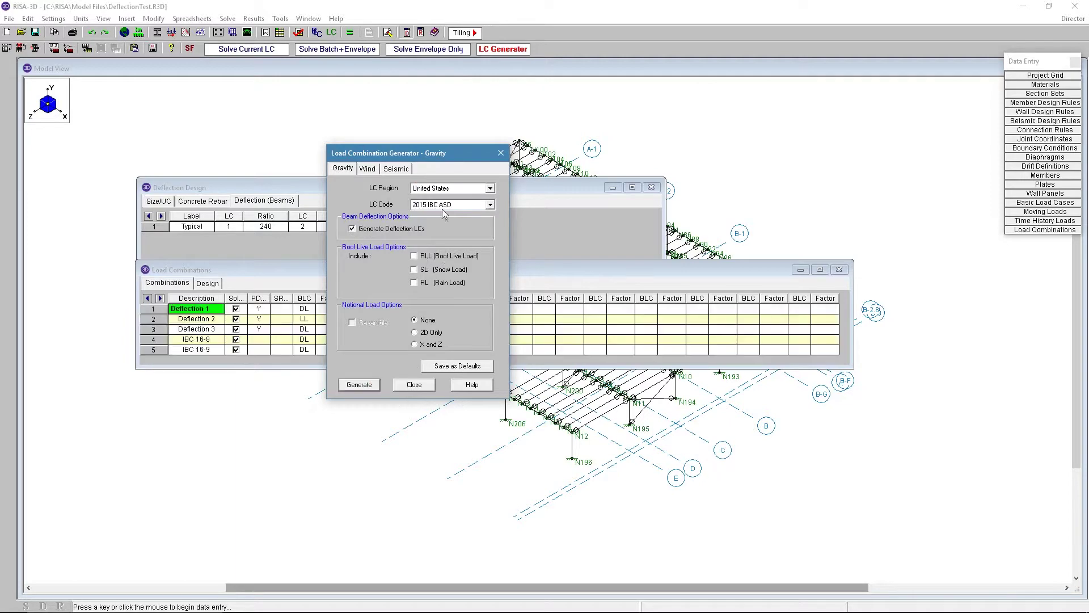
left_click_drag(454, 161, 345, 377)
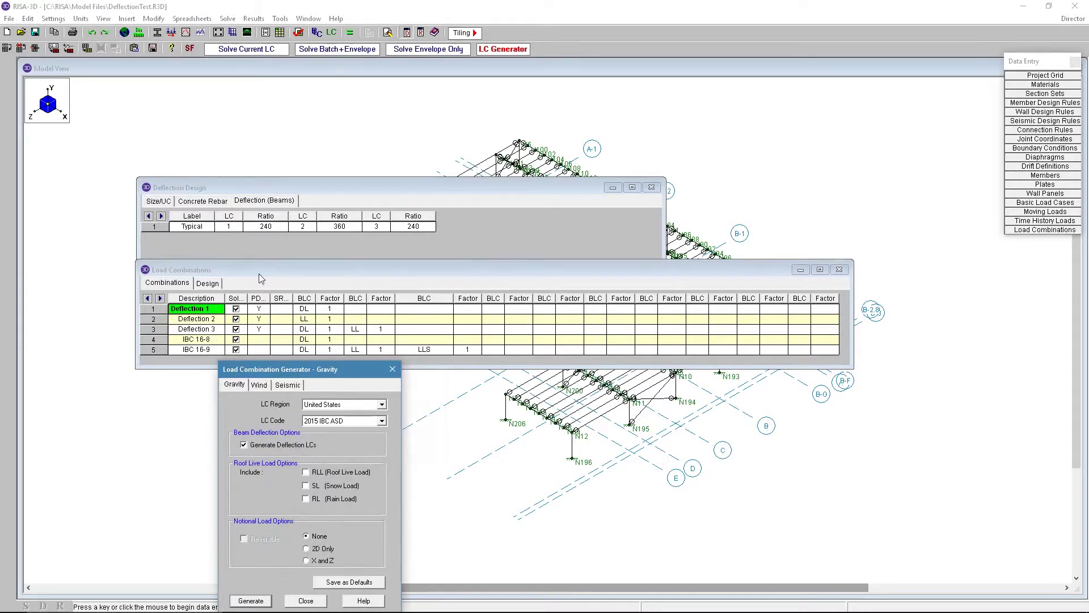
left_click_drag(316, 377, 462, 246)
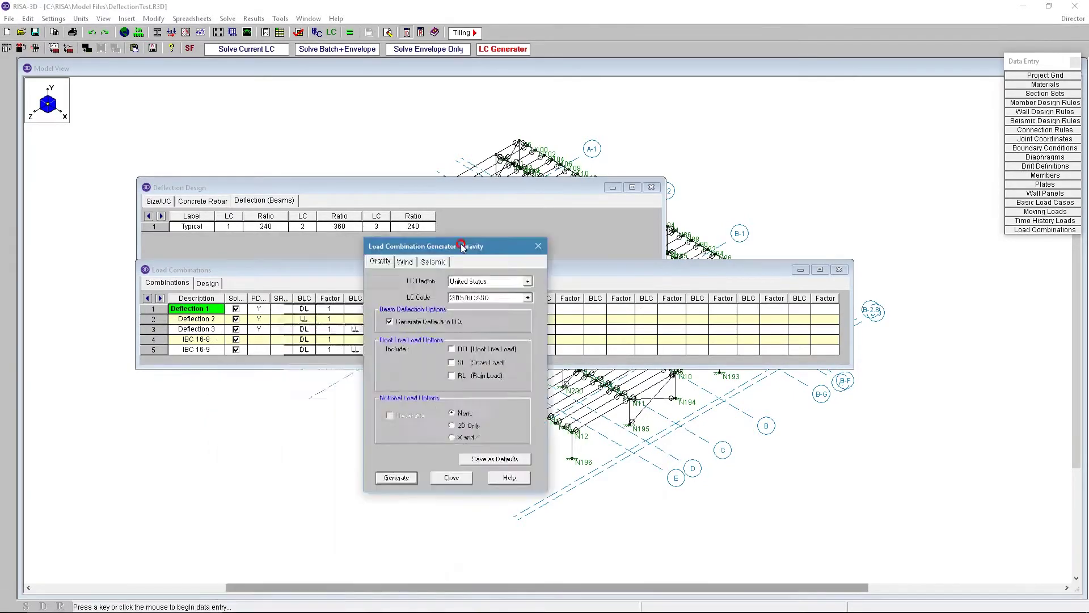
left_click(452, 470)
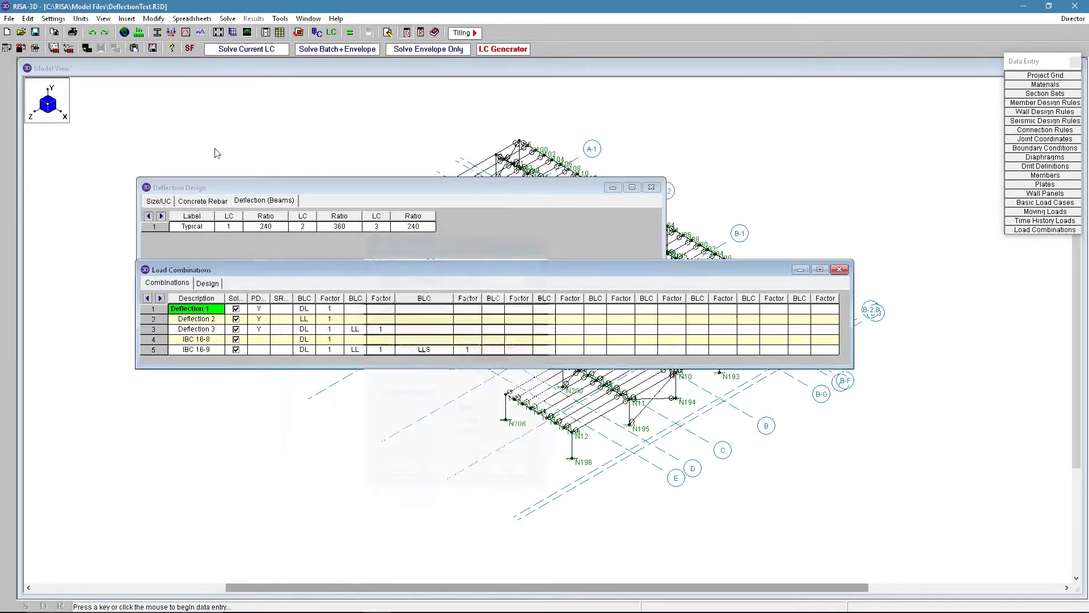
- Arrange the Deflection Design and Load Combinations windows so both tables are visible
left_click(203, 229)
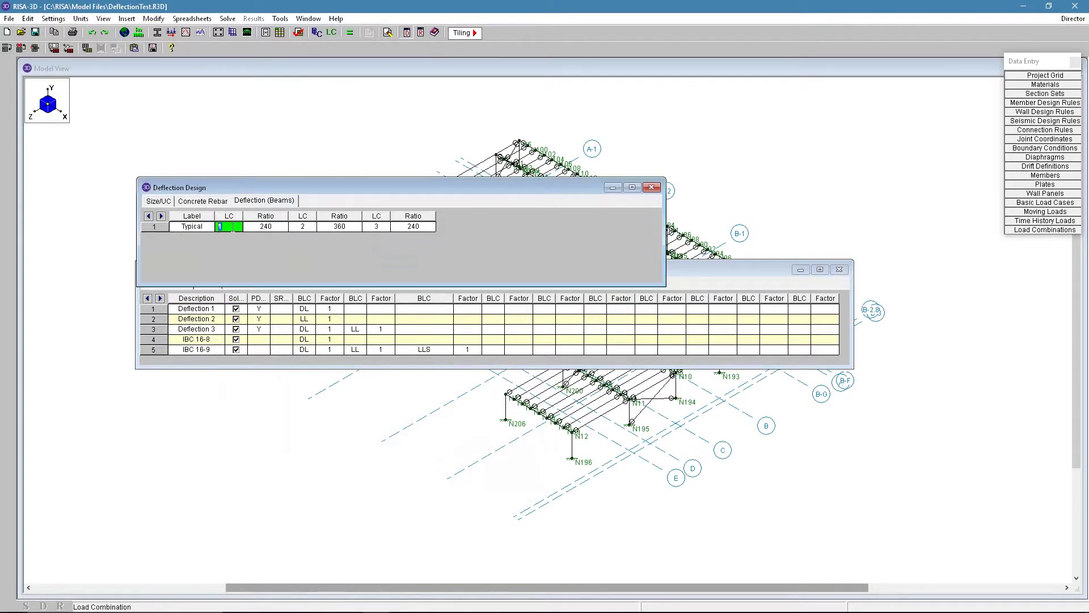
left_click_drag(267, 188, 268, 154)
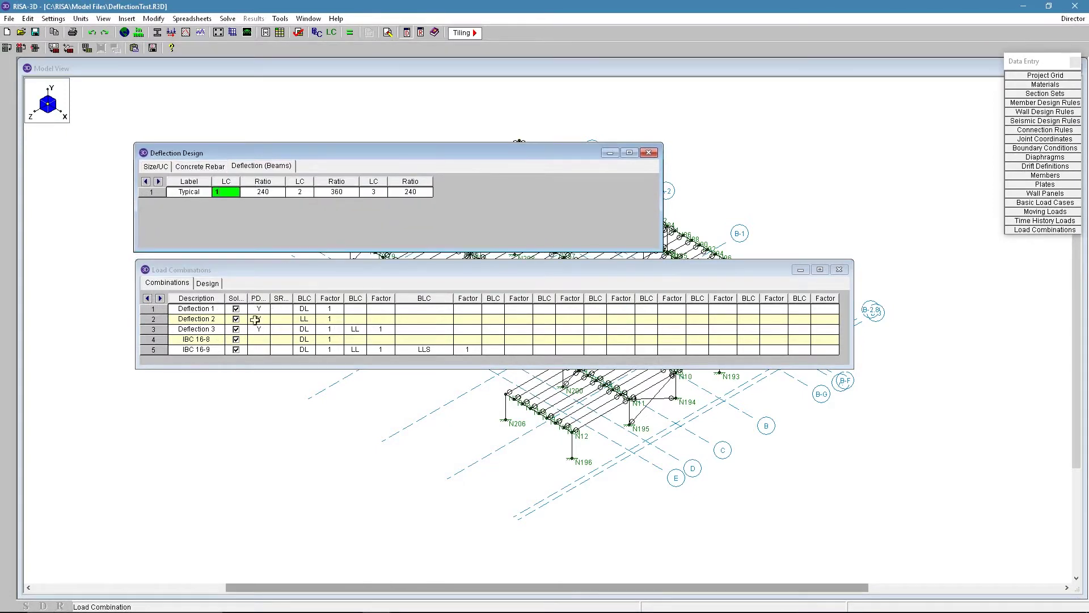
left_click(258, 339)
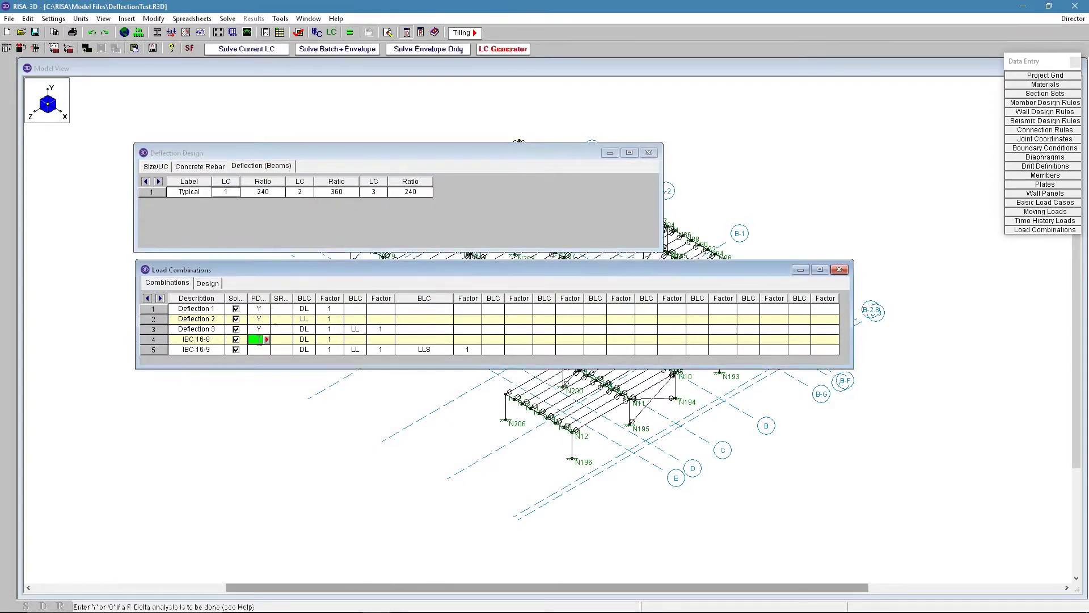
- Generate reversible wind load combinations in X and Z
left_click(500, 51)
left_click(367, 169)
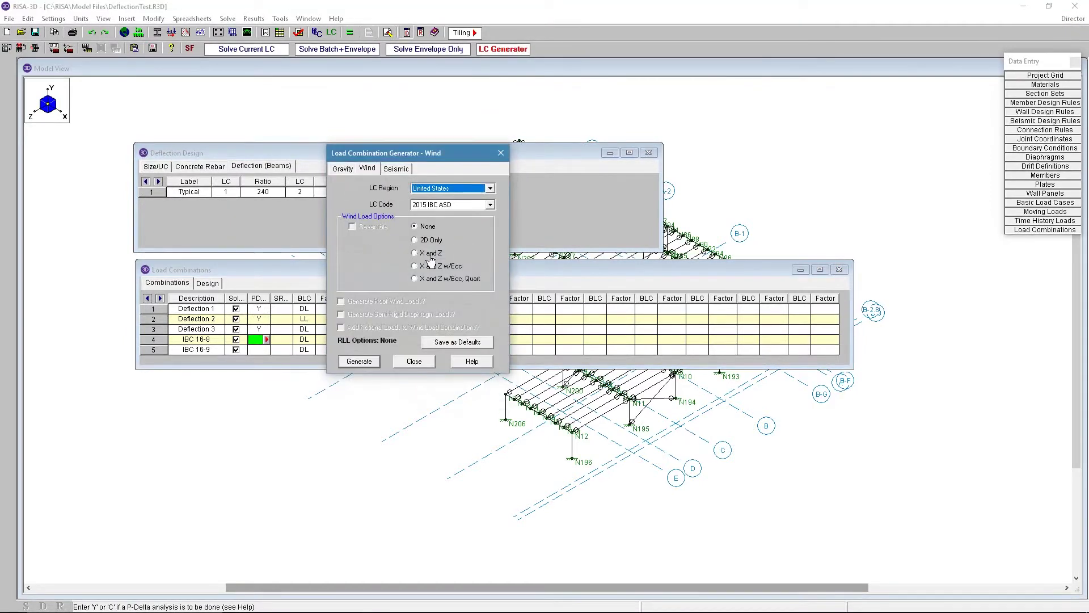
left_click(430, 253)
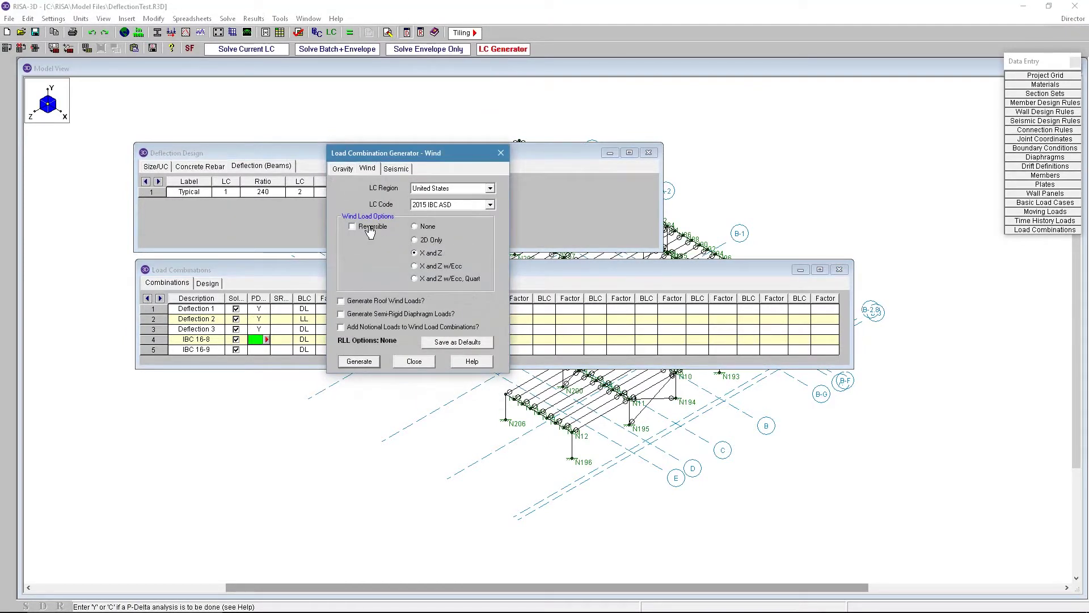
left_click(369, 227)
left_click(360, 361)
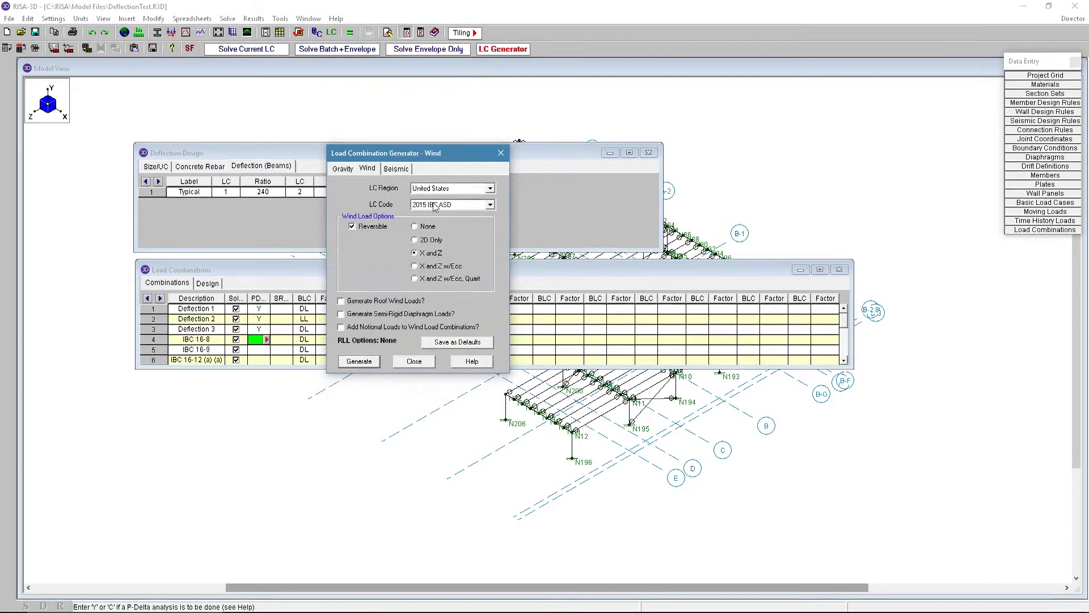
- Generate reversible X and Z seismic combinations and close the generator
left_click(396, 168)
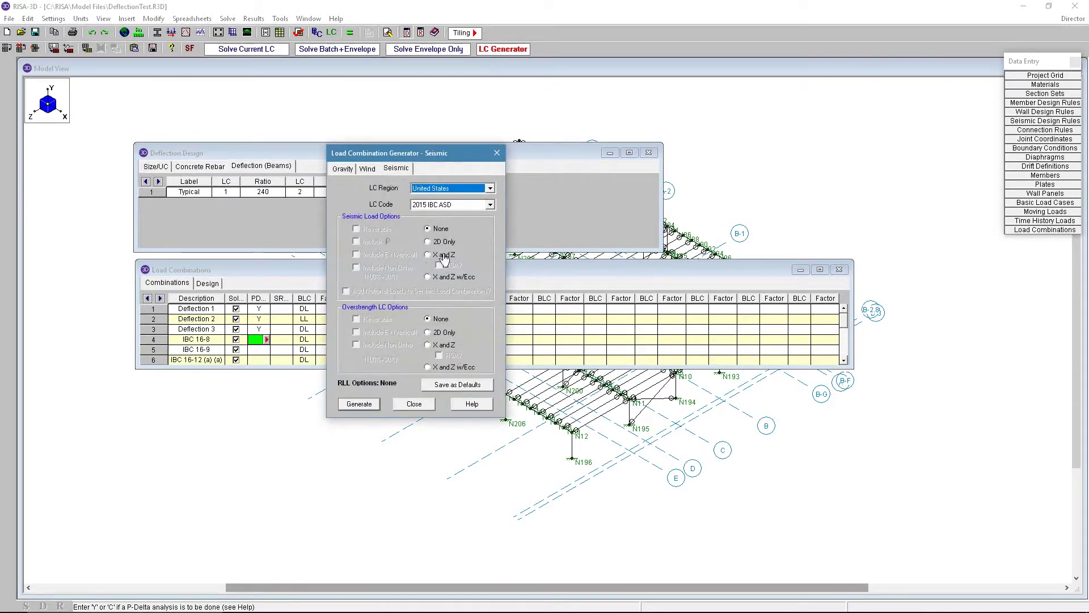
left_click(443, 257)
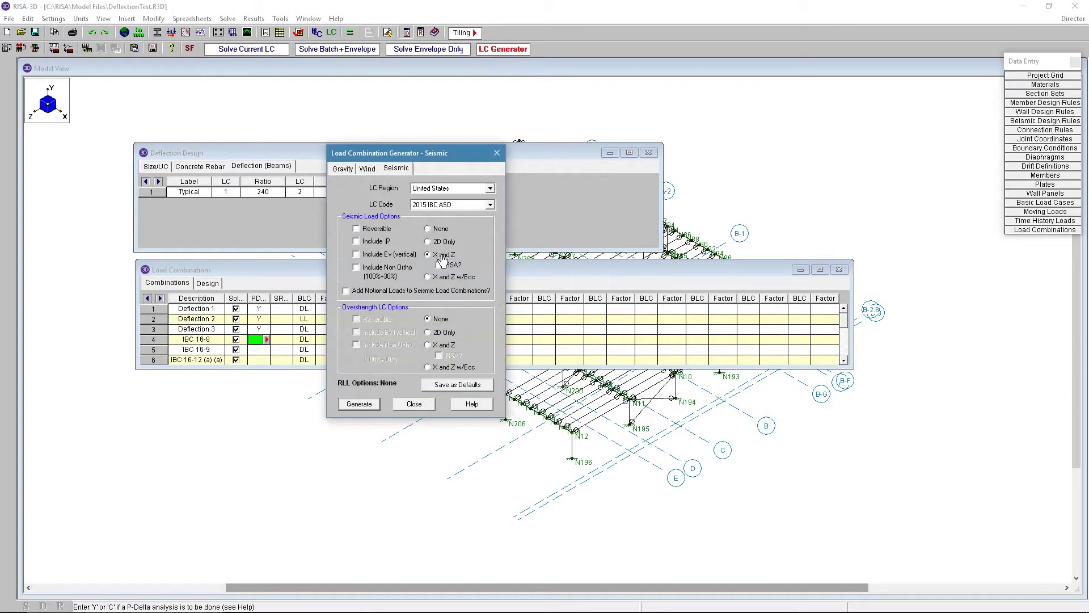
left_click(386, 228)
left_click(360, 404)
left_click(414, 403)
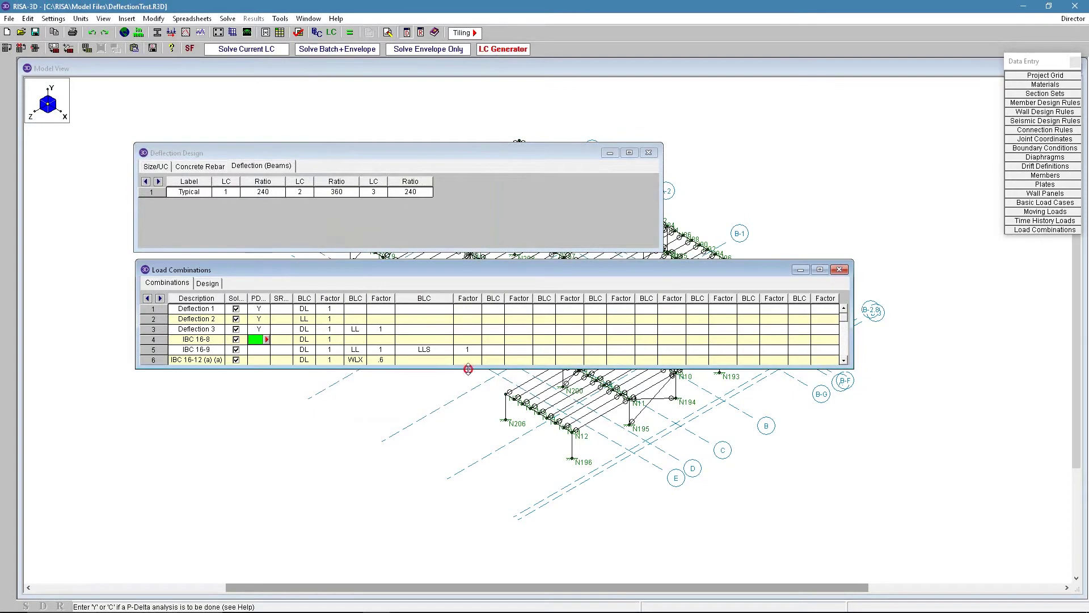
left_click_drag(467, 366, 497, 550)
- Fill the entire P-Delta column of the load combinations with Y
left_click_drag(844, 357, 849, 312)
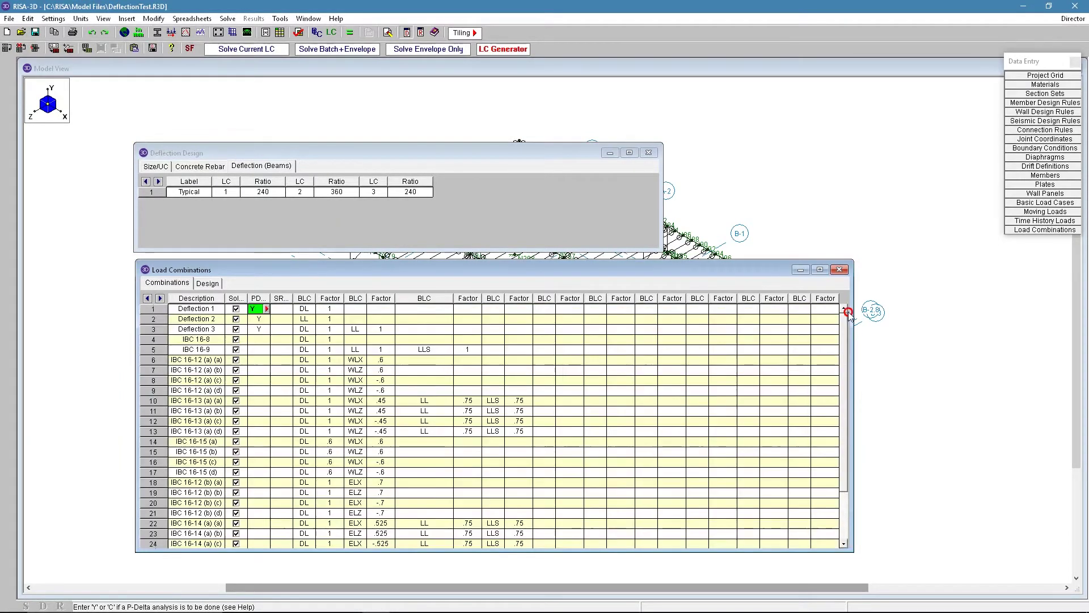
left_click(263, 298)
right_click(264, 299)
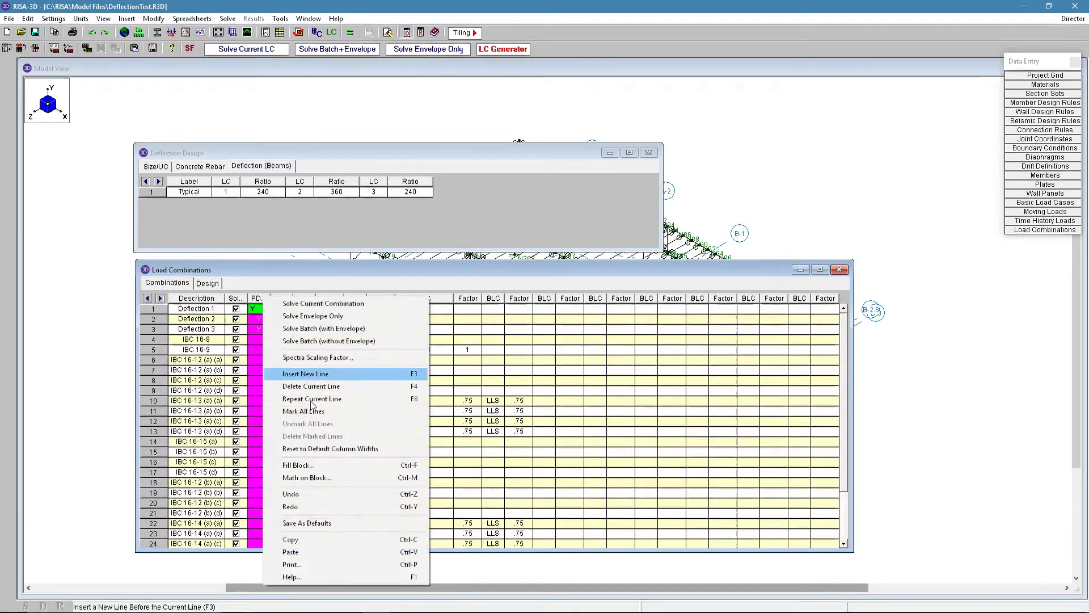
left_click(309, 467)
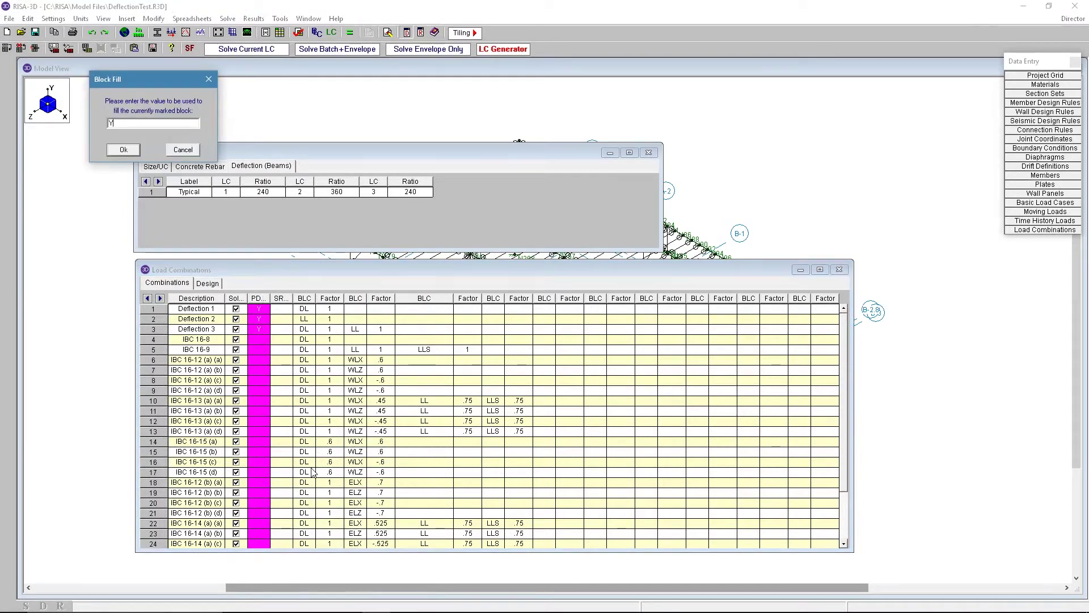
key("Return")
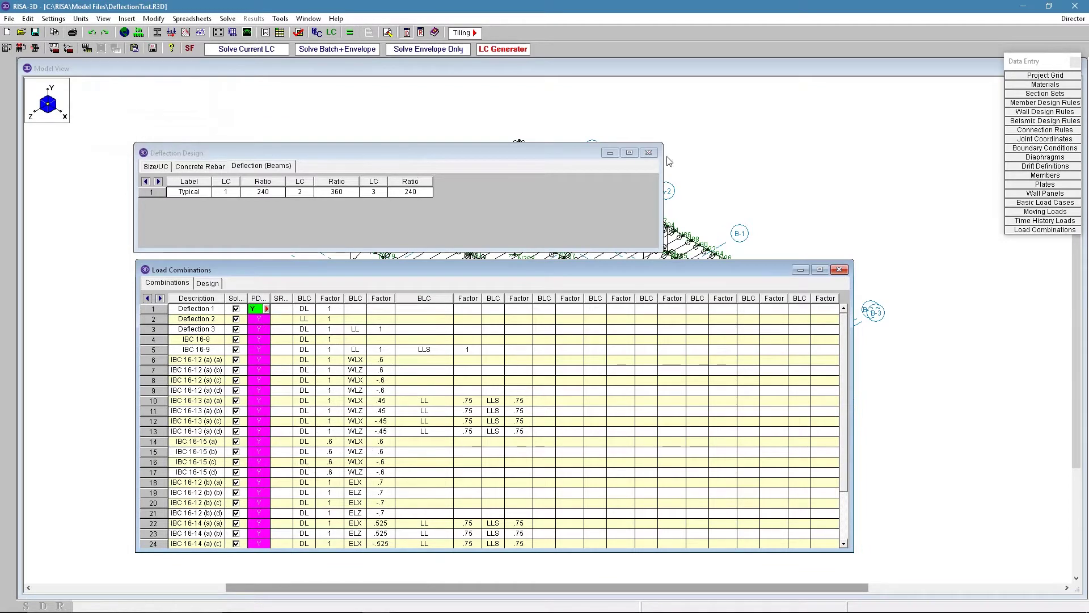
- Close Deflection Design and run a batch solution of all marked load combinations
left_click(649, 152)
left_click(350, 33)
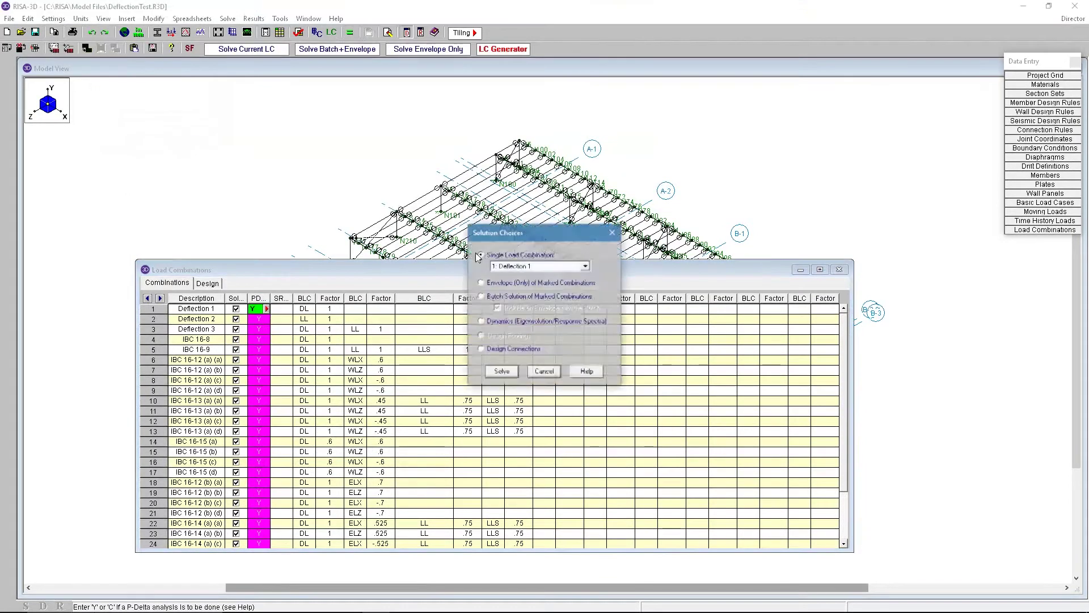
left_click(506, 297)
left_click(502, 372)
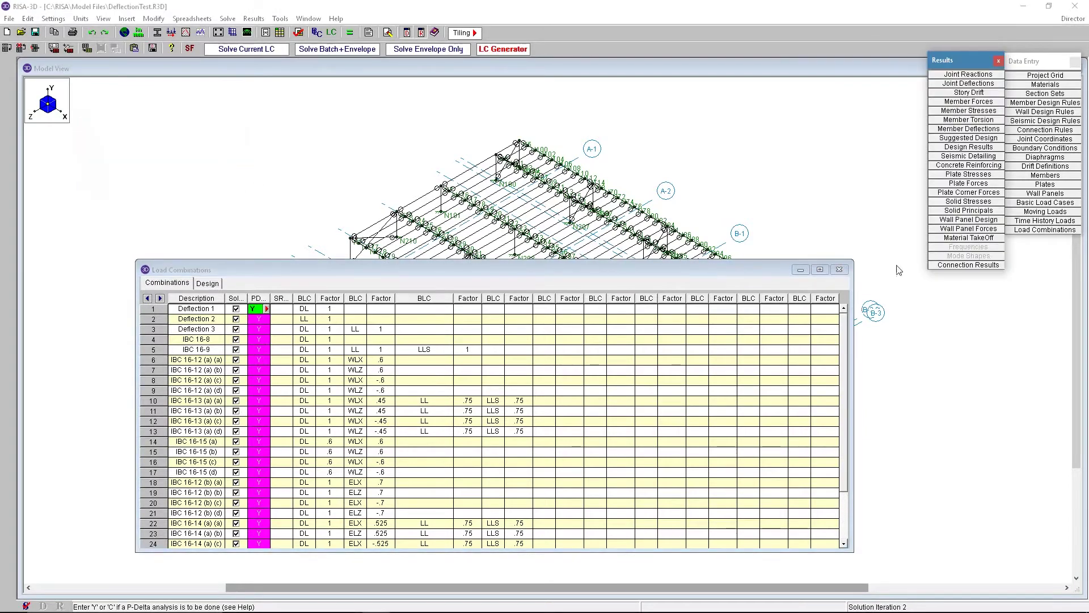
- Close Load Combinations and open the steel code check results, inspecting values like 8.772
left_click(841, 270)
mouse_move(959, 64)
left_mouse_down()
mouse_move(959, 75)
mouse_move(958, 65)
left_mouse_up()
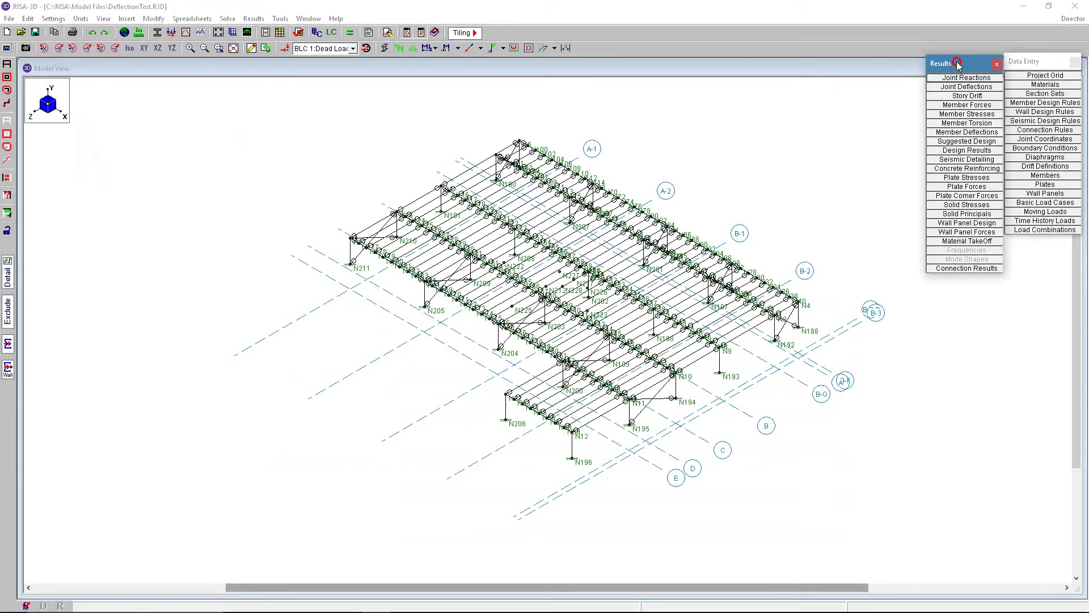
left_click(964, 148)
left_click_drag(451, 253, 442, 139)
left_click_drag(321, 176, 323, 276)
left_click(327, 326)
left_click(325, 234)
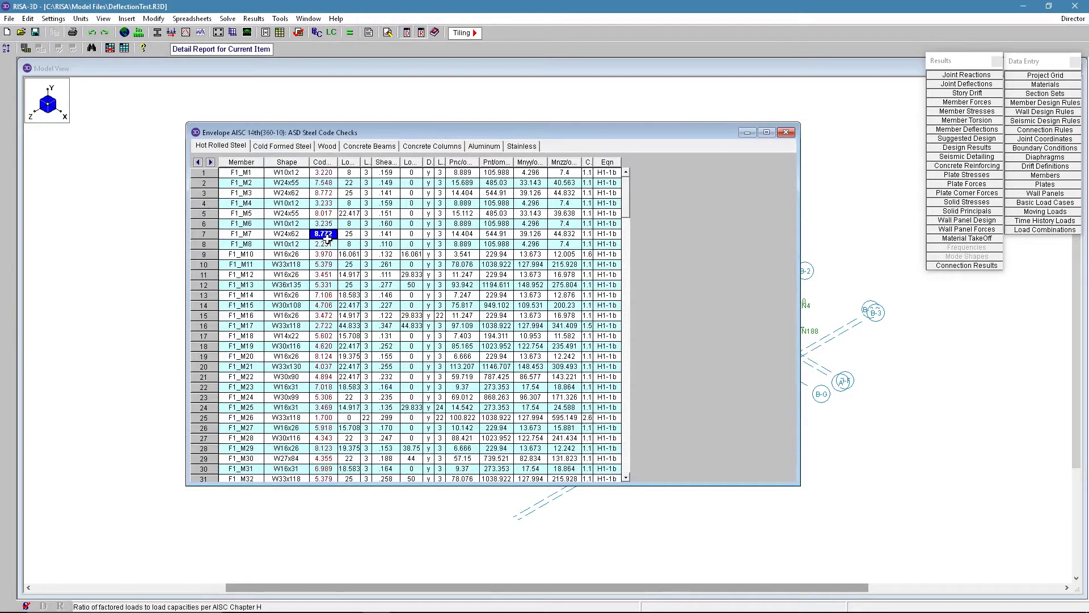
- Sort code checks highest first, with L4x4x4 topping at 9.999, then close the results
left_click_drag(339, 162, 349, 163)
left_click(346, 164)
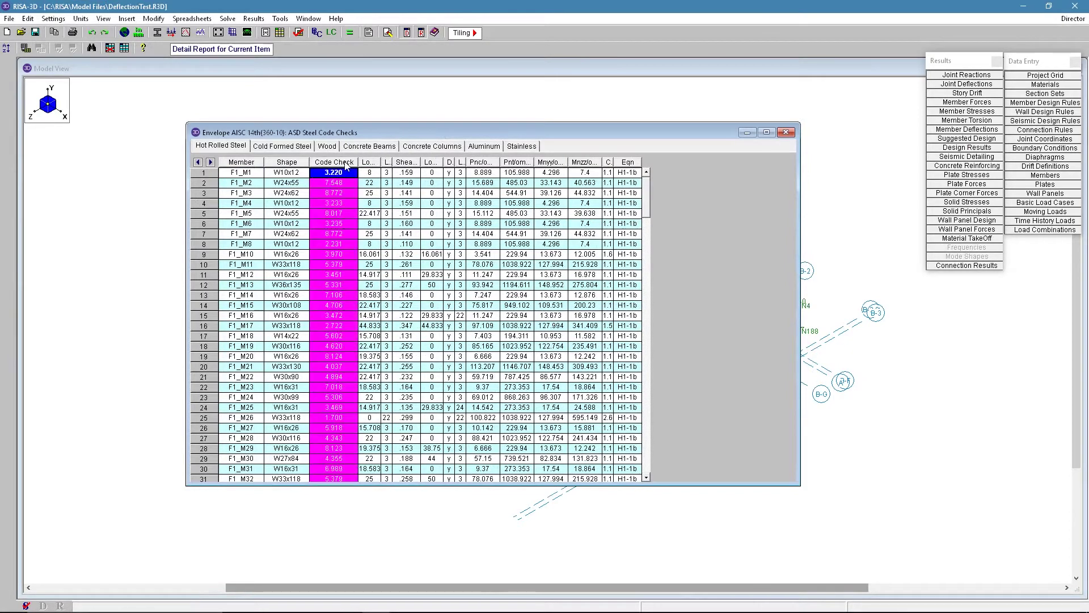
right_click(345, 163)
left_click(357, 239)
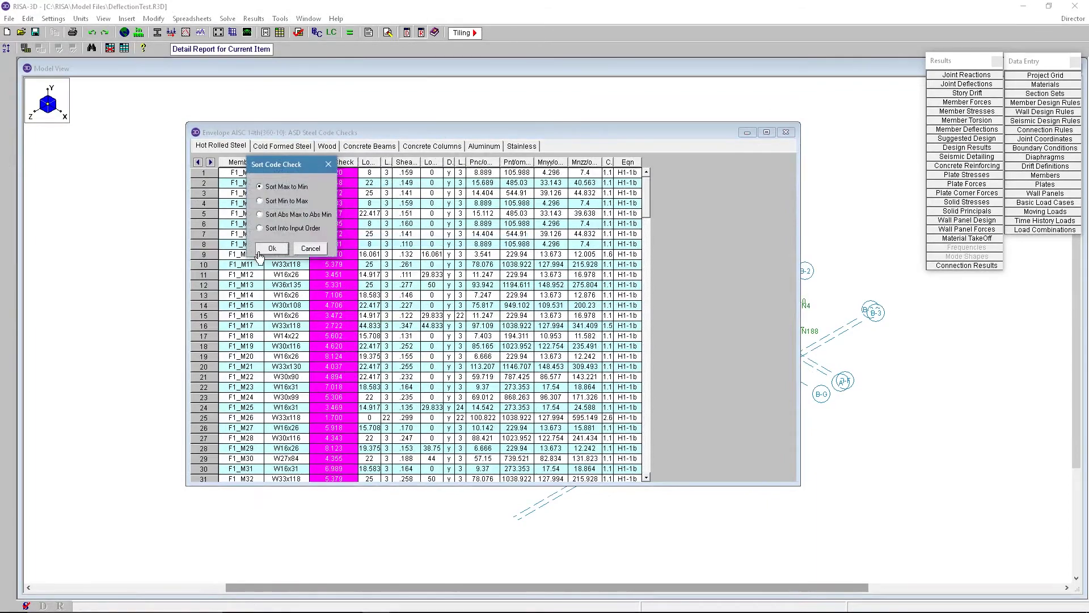
left_click(268, 249)
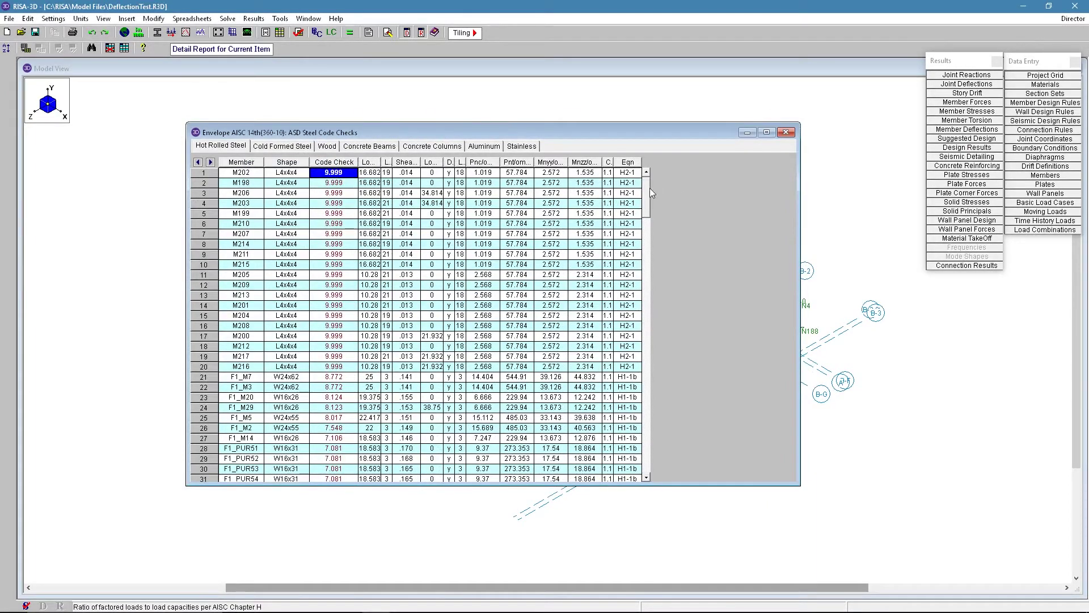
left_click_drag(647, 193, 650, 316)
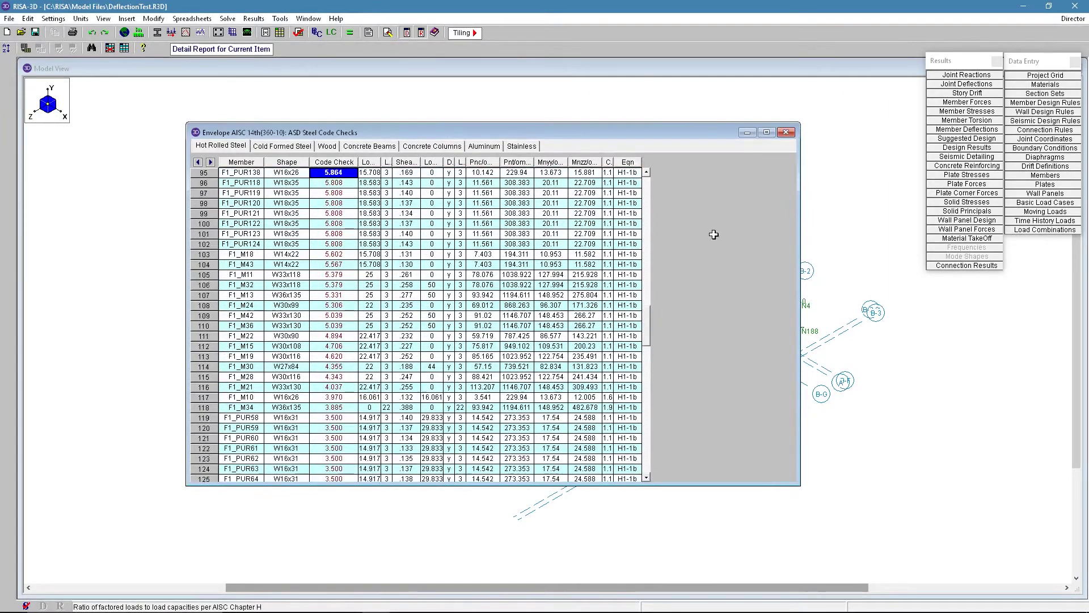
left_click(787, 132)
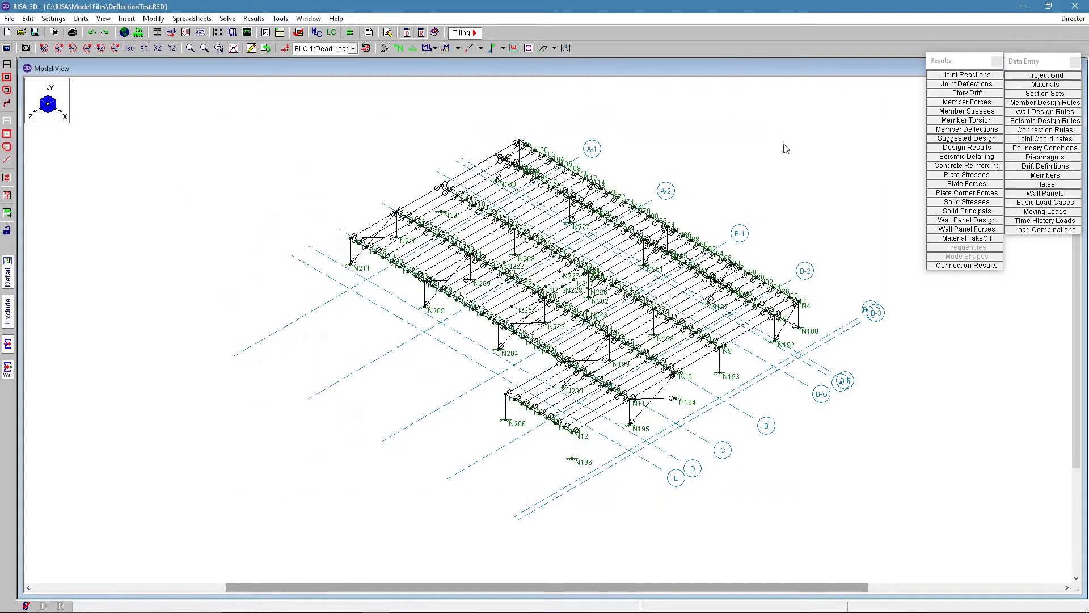
- Review suggested shapes: beam deflection controls rows 2–7, strength rows 8–9; then show member deflections
left_click(967, 137)
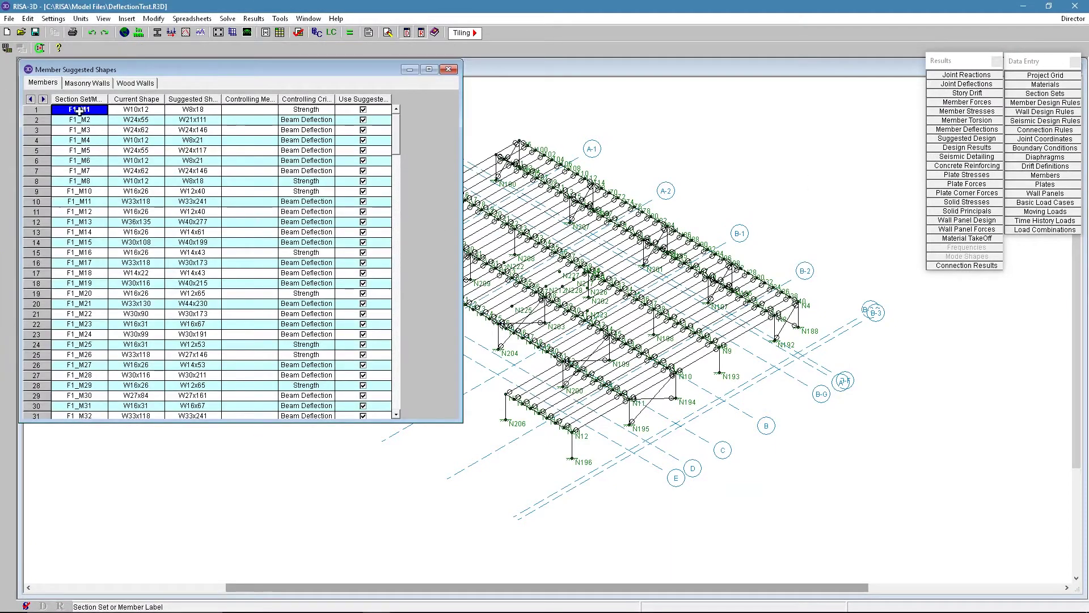
left_click_drag(336, 99, 384, 98)
left_click(343, 109)
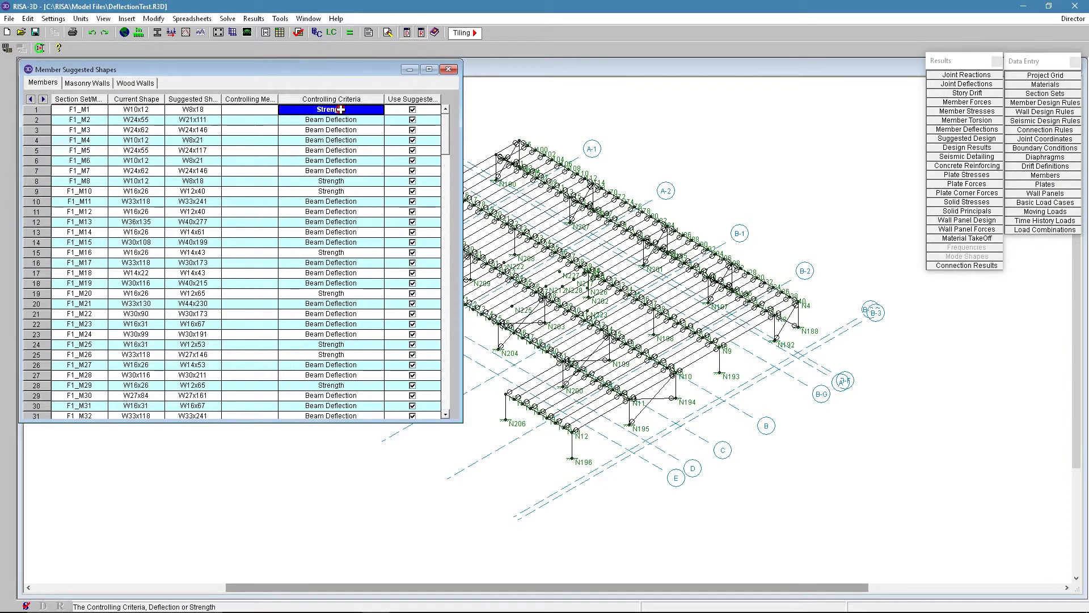
left_click_drag(342, 181, 342, 192)
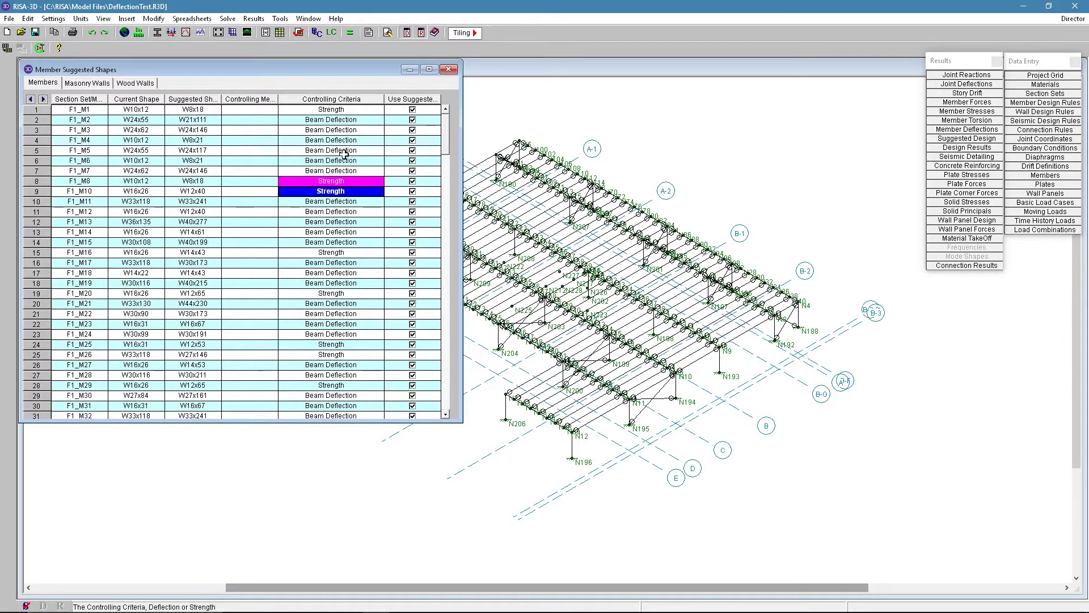
left_click_drag(347, 120, 334, 243)
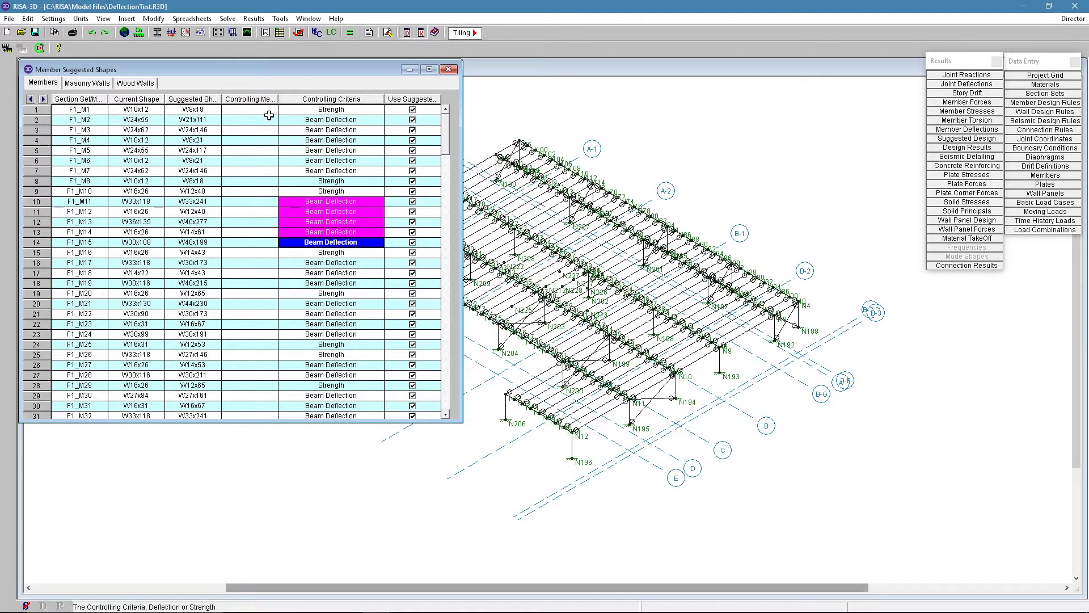
left_click_drag(345, 120, 339, 171)
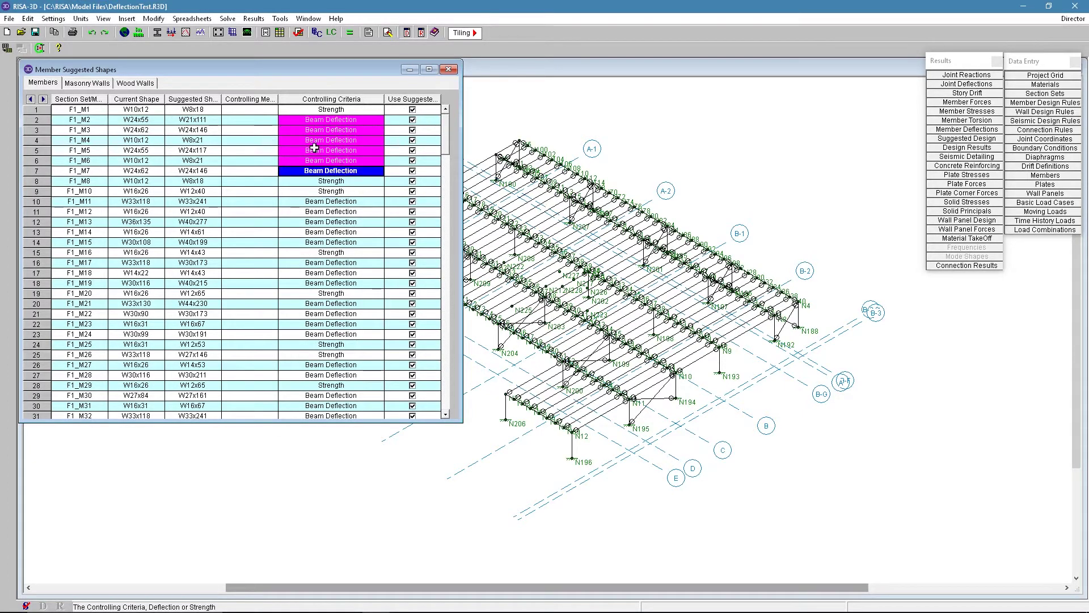
left_click(331, 182)
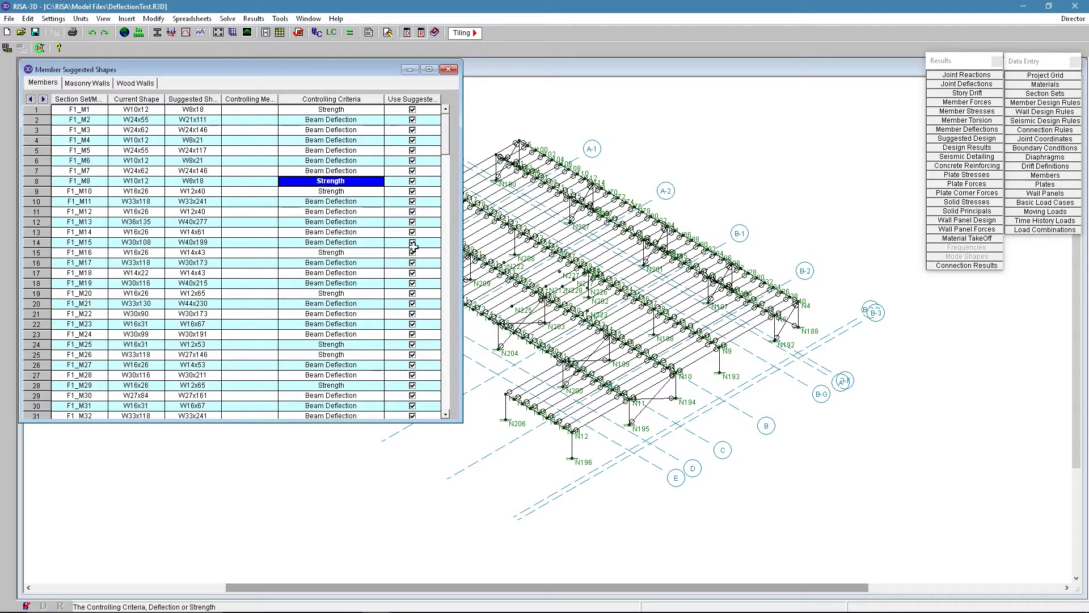
left_click(967, 129)
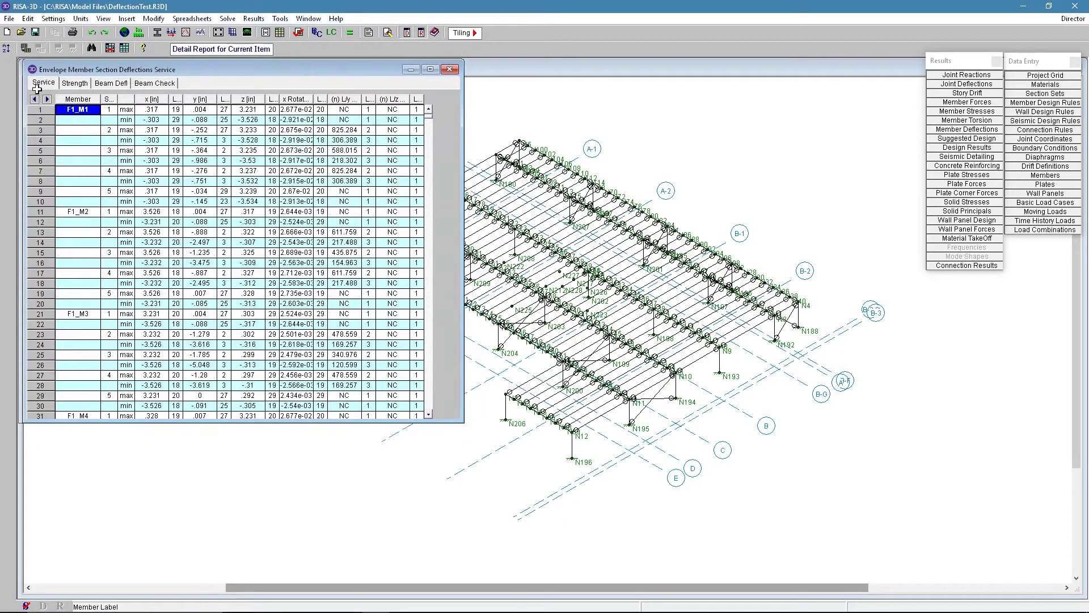
- Compare service, strength and beam deflection results, checking max deflection location and strong-axis value
left_click(74, 82)
left_click(46, 84)
left_click(111, 83)
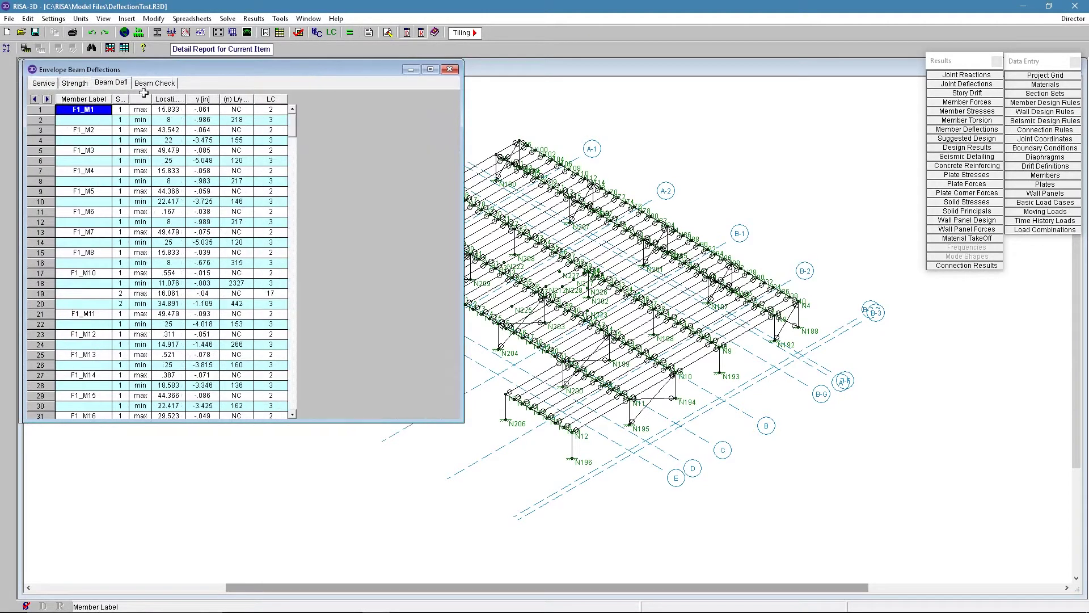
left_click(171, 111)
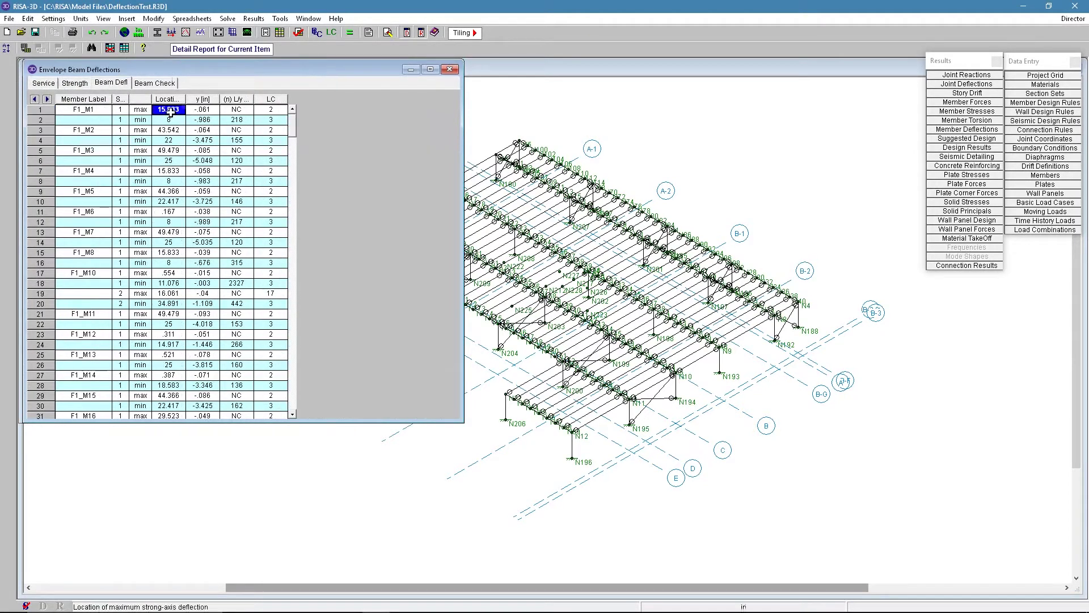
left_click(209, 110)
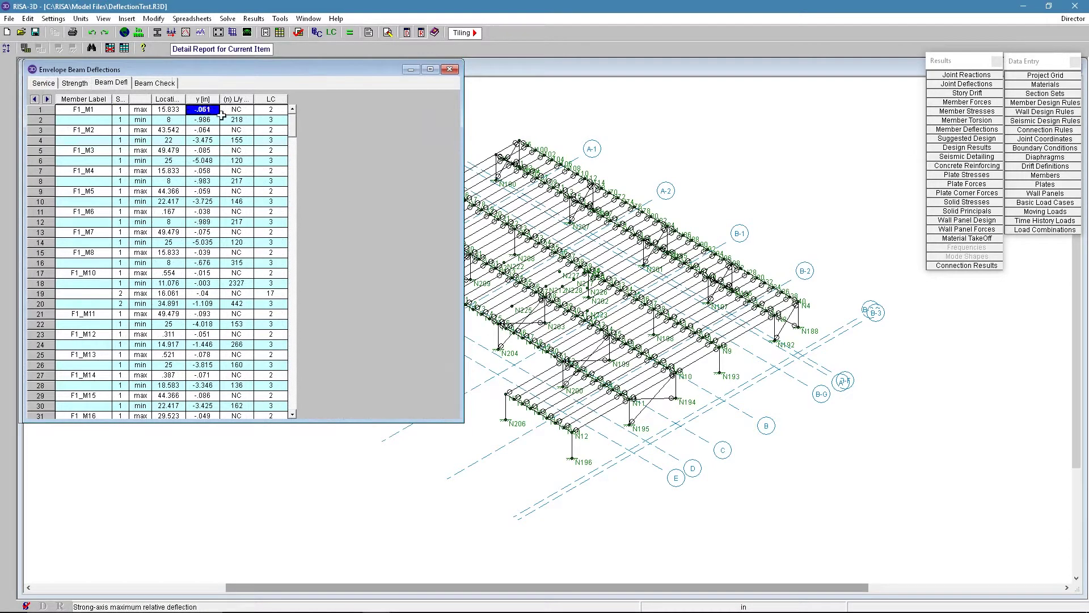
- Review beam deflection check ratios per load combination, like 240 for F1_M2 and 341, then close
left_click(160, 84)
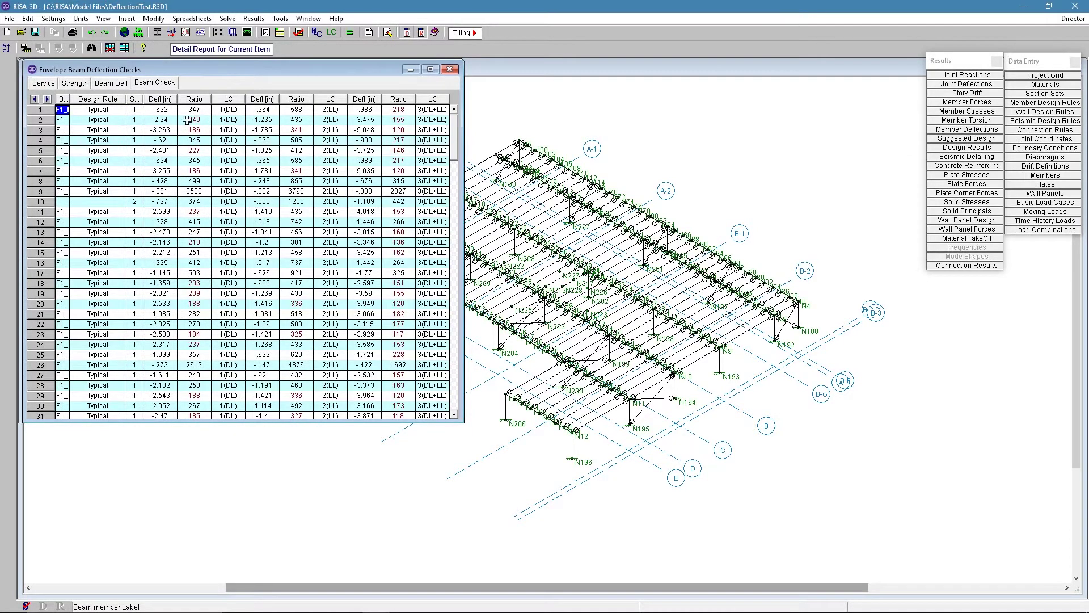
left_click_drag(69, 110, 81, 119)
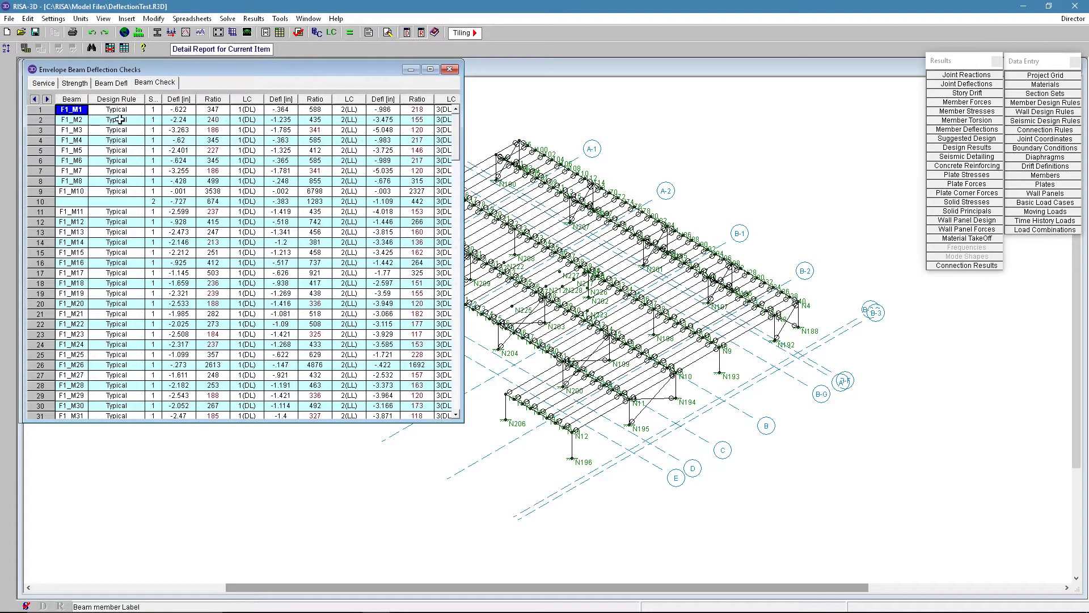
left_click(216, 121)
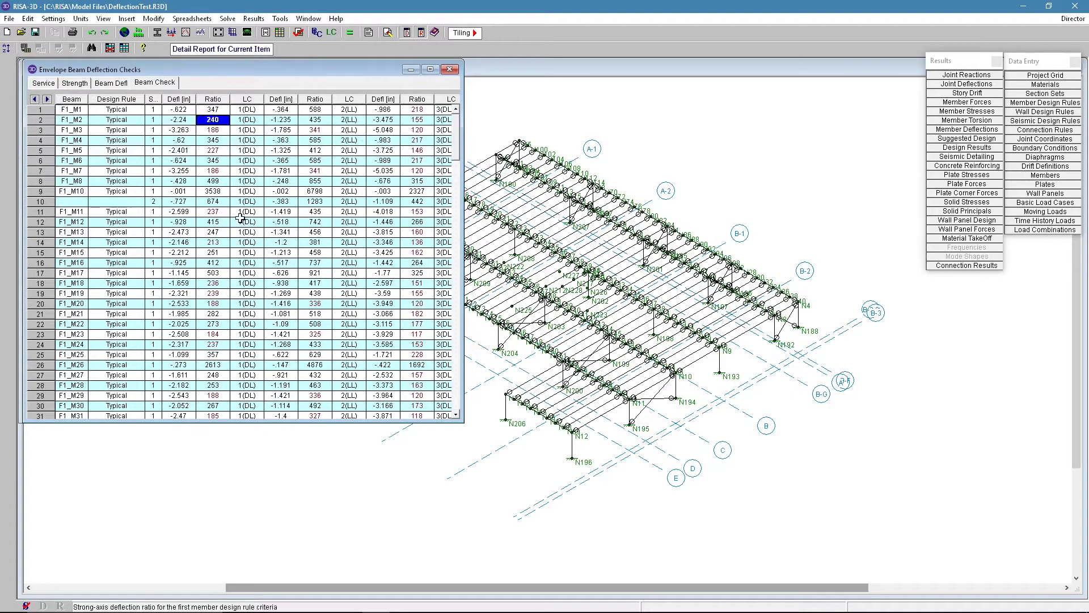
left_click(311, 131)
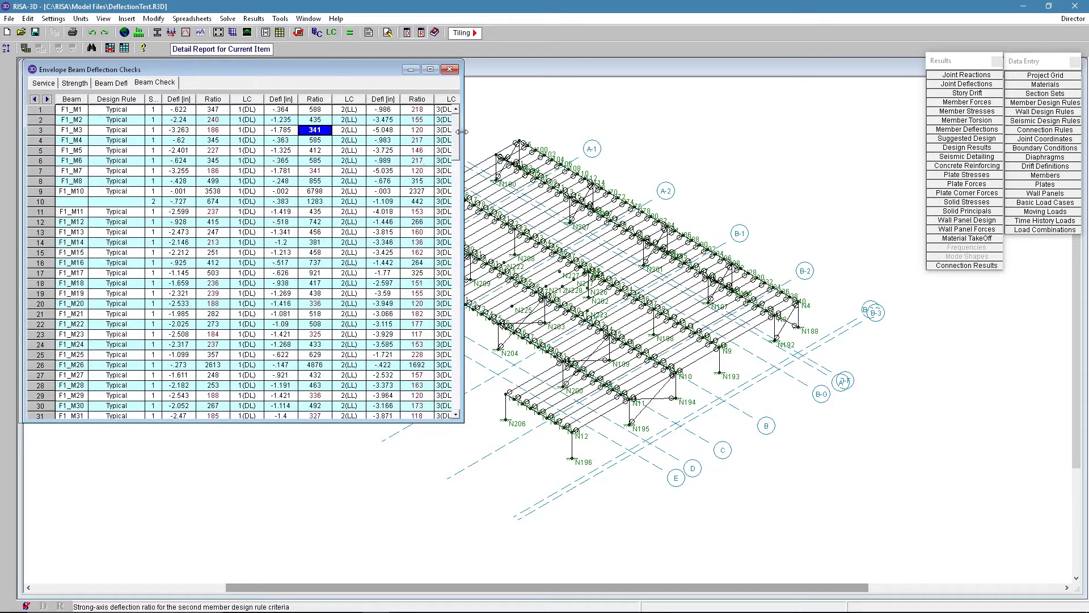
left_click_drag(463, 131, 543, 132)
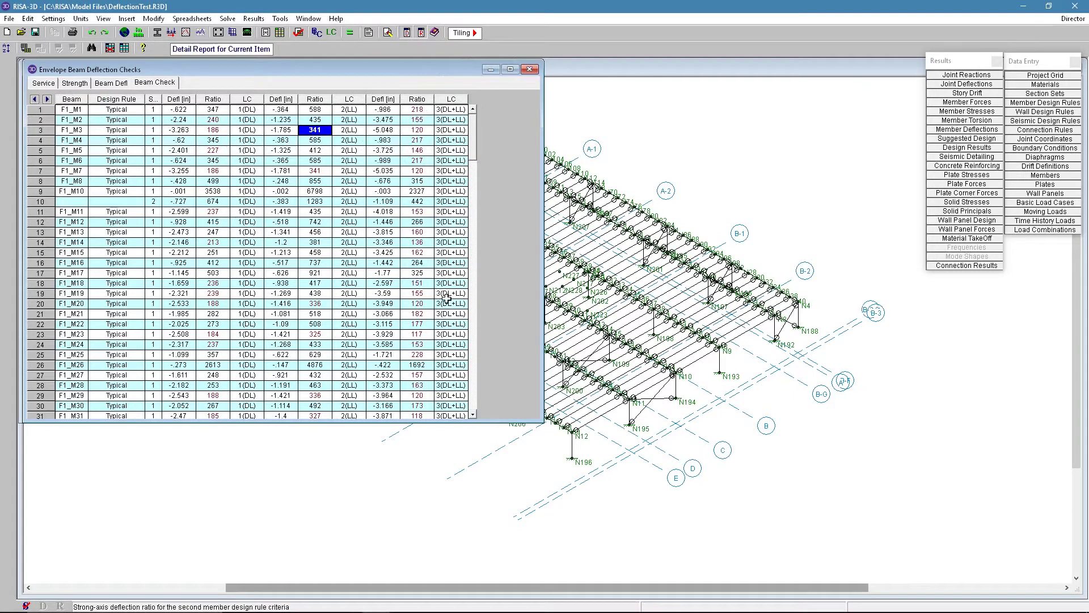
left_click(424, 283)
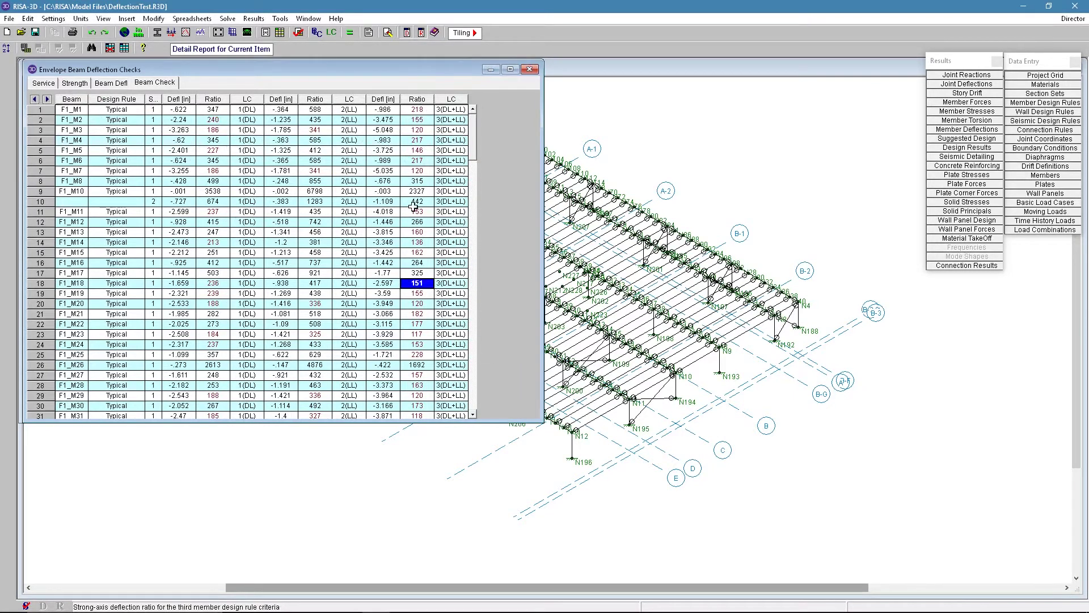
left_click_drag(244, 110, 246, 201)
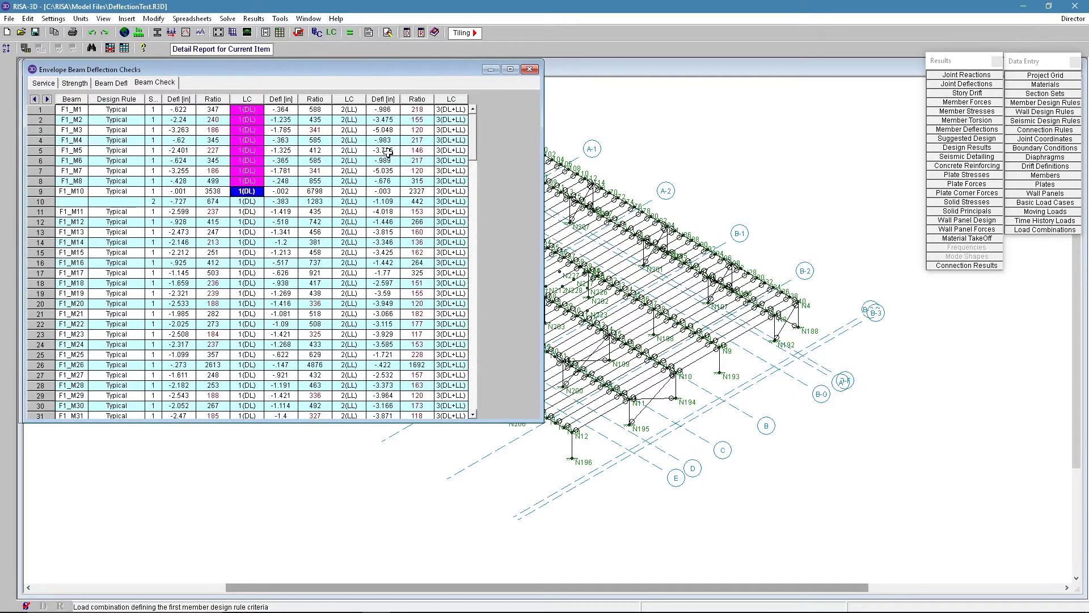
left_click_drag(357, 110, 355, 224)
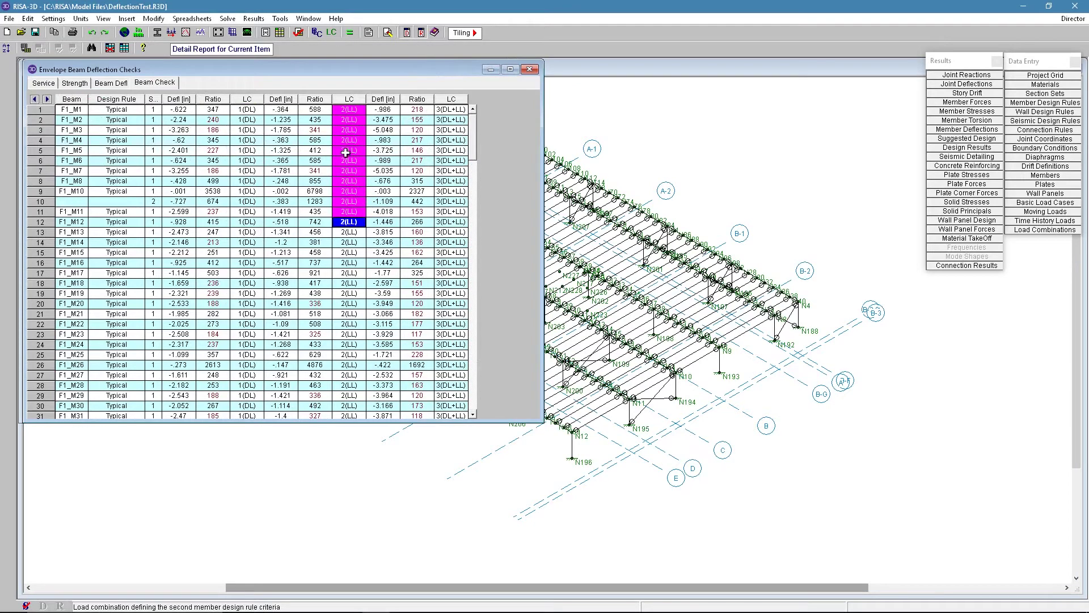
left_click(457, 130)
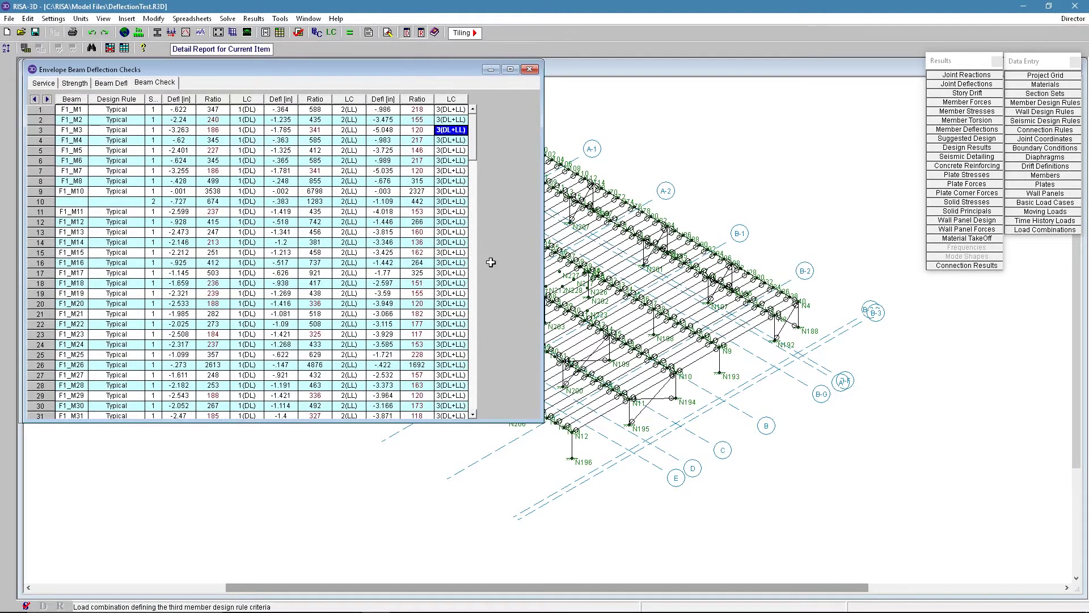
left_click(529, 69)
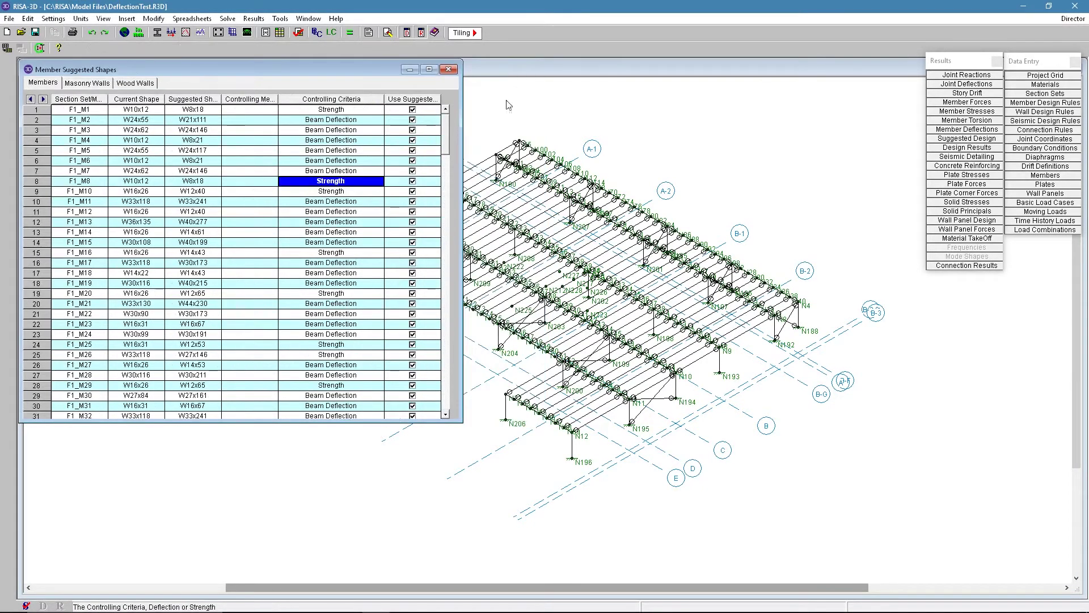
- Re-solve every load combination with the suggested member shapes, clearing the previous results
left_click(351, 141)
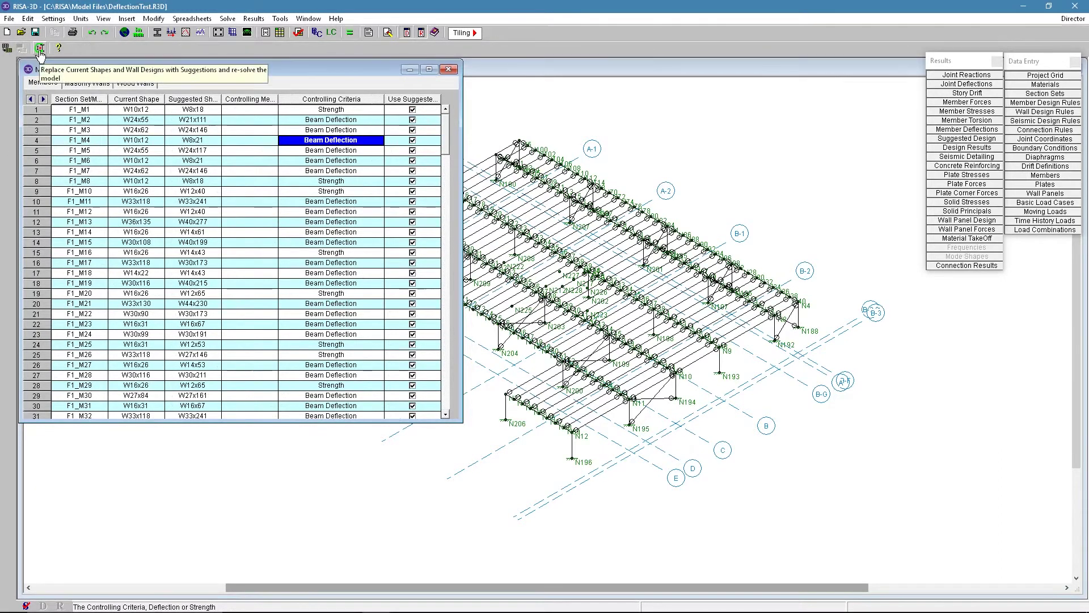
right_click(133, 176)
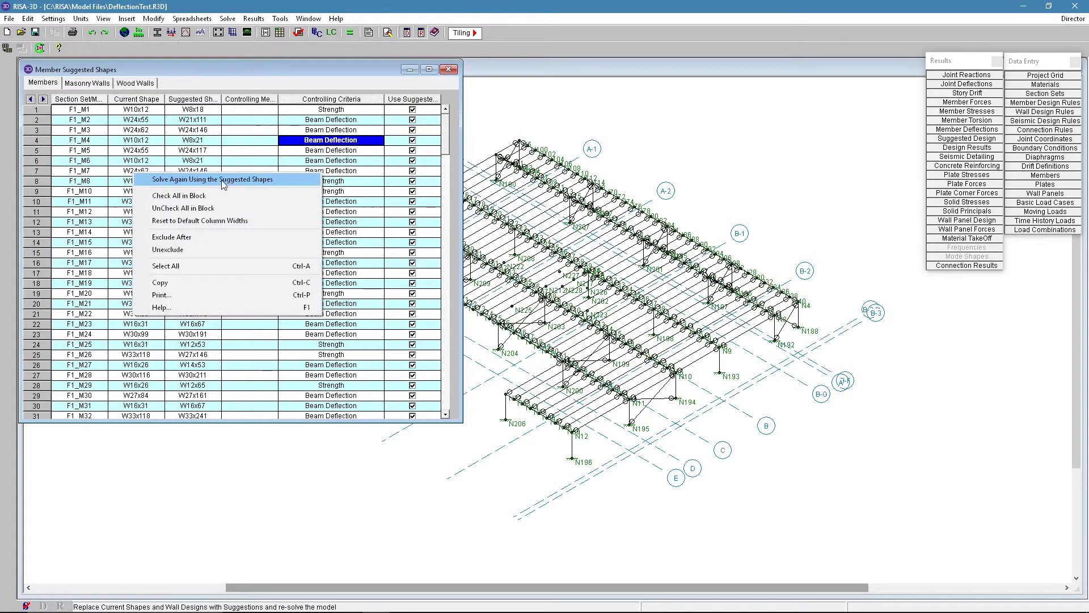
left_click(222, 179)
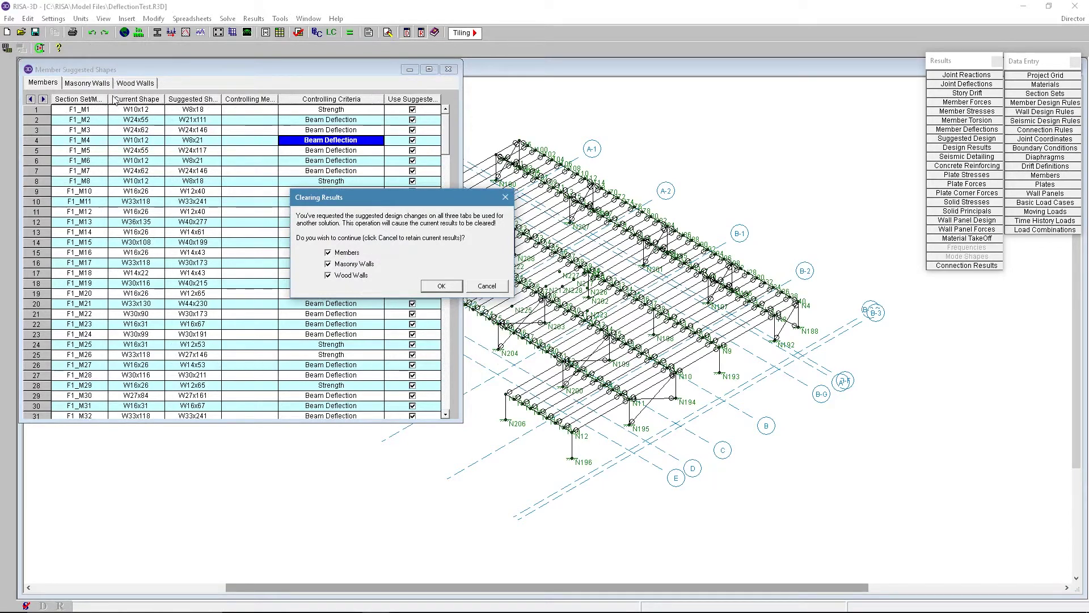
left_click(442, 286)
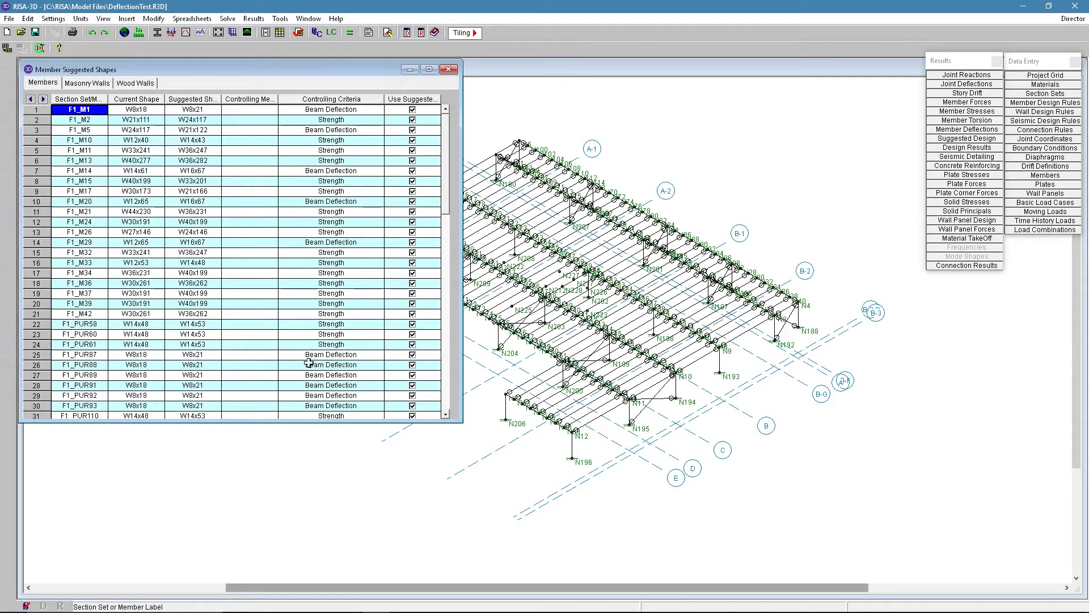
- Open the steel code checks and sort the Code Check column from maximum to minimum
left_click(956, 148)
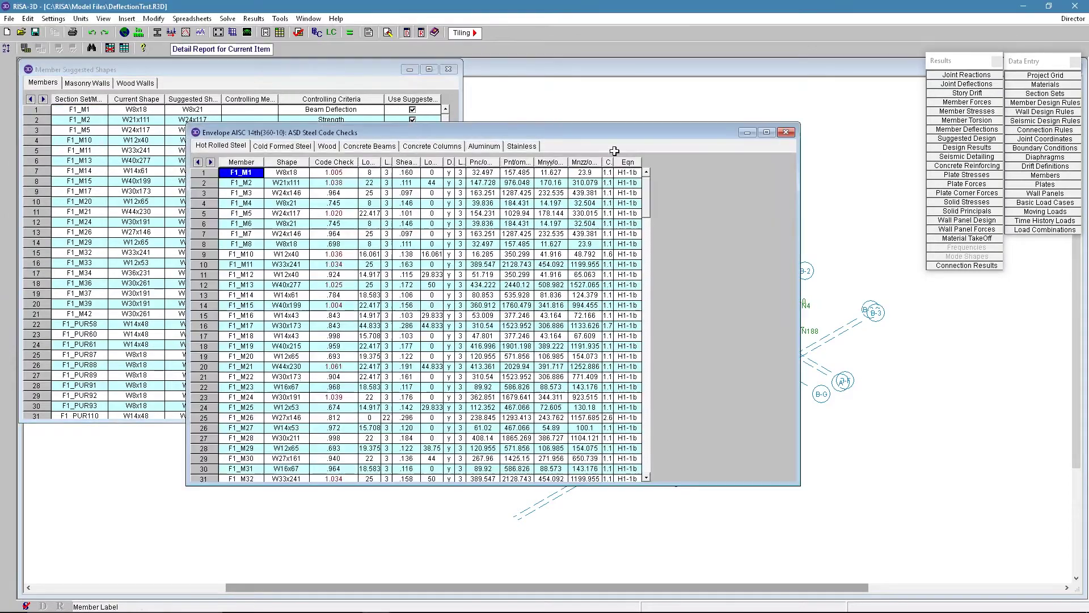
left_click_drag(439, 133, 271, 69)
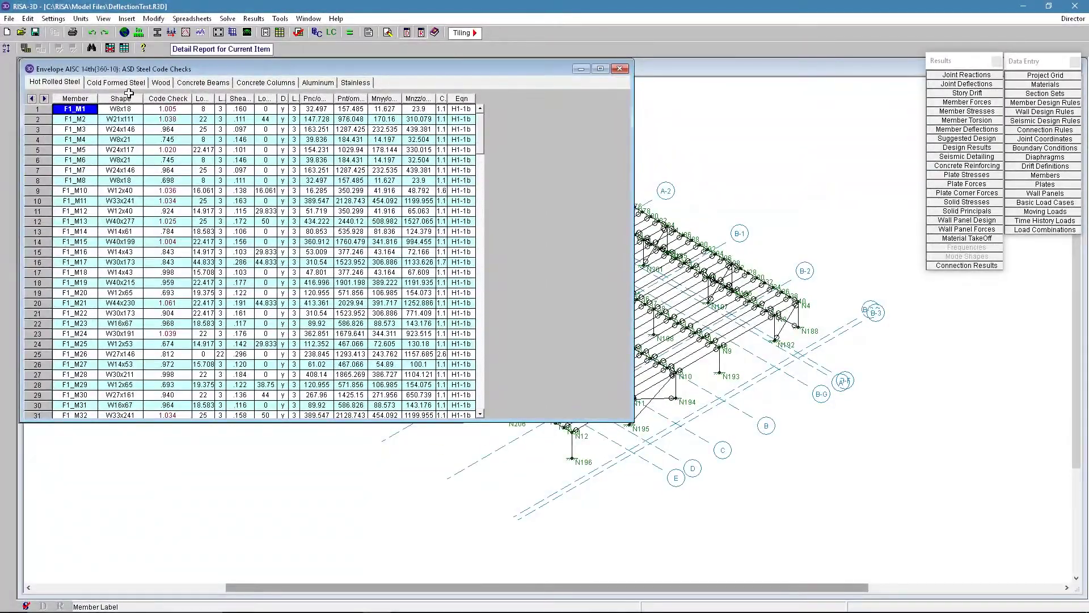
left_click(168, 99)
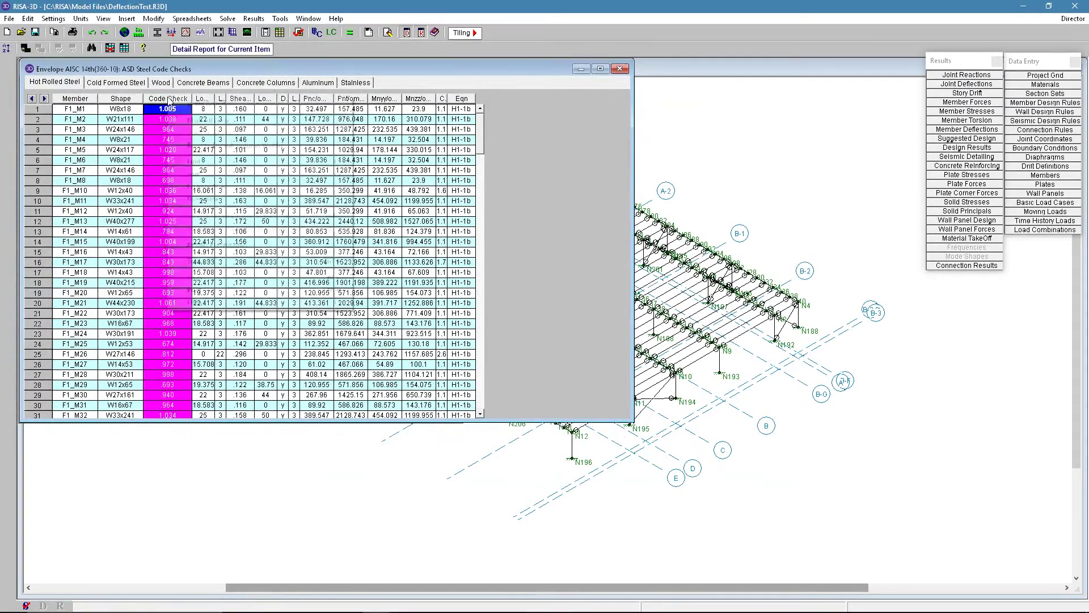
right_click(176, 99)
left_click(208, 177)
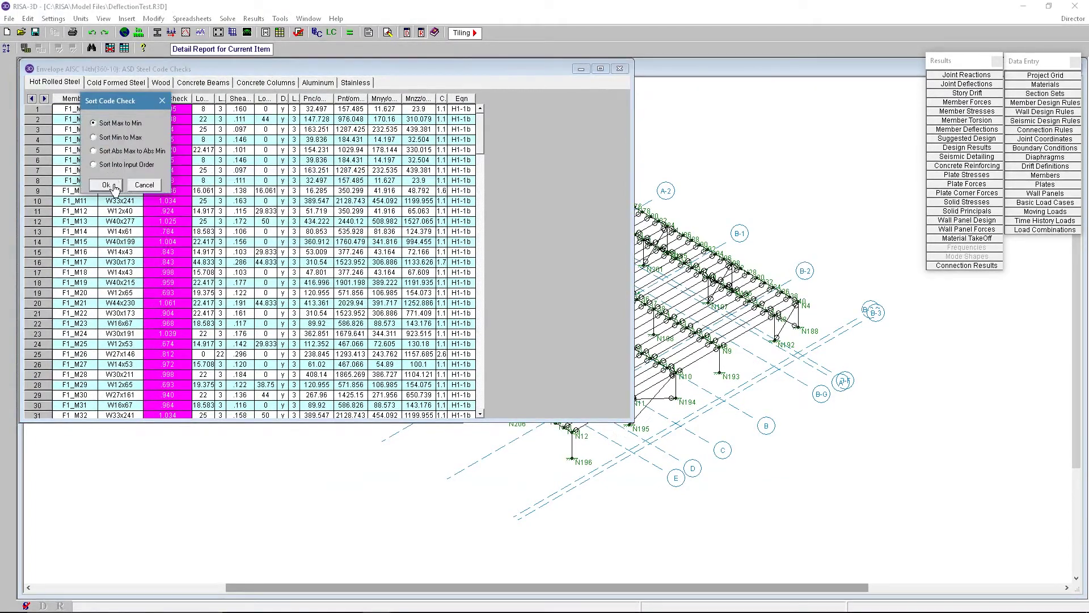
left_click(114, 186)
key("Down")
key("Down")
key("Down")
key("Down")
key("Down")
key("Down")
key("Down")
key("Down")
key("Down")
key("Down")
key("Down")
key("Down")
key("Down")
key("Down")
key("Down")
key("Down")
key("Down")
key("Down")
key("Down")
key("Down")
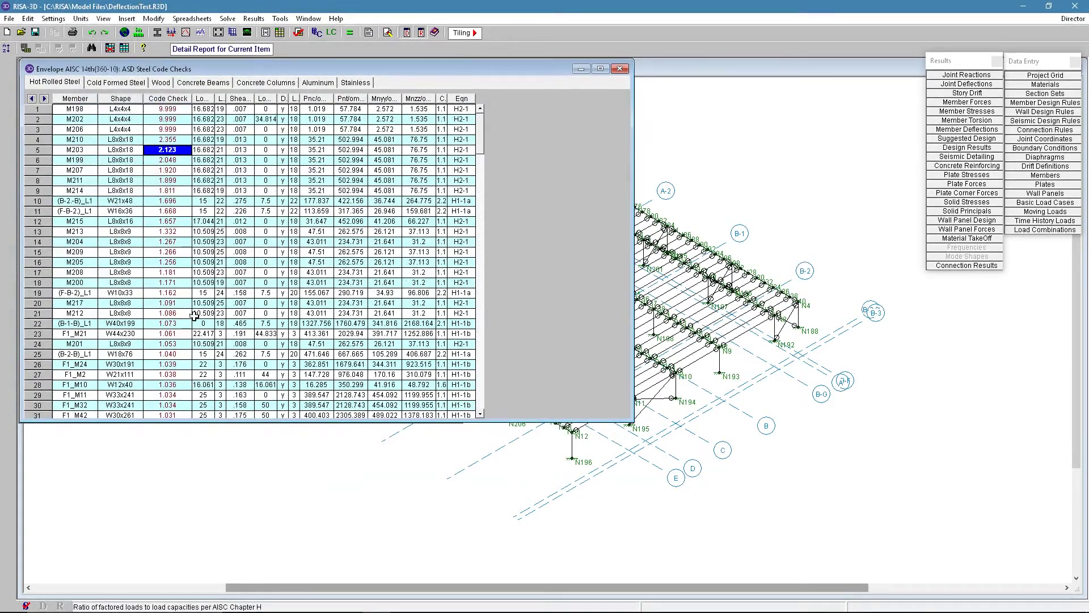
key("Down")
key("Down")
key("Down")
key("Down")
key("Down")
key("Down")
key("Down")
key("Down")
key("Down")
key("Down")
key("Down")
key("Down")
key("Down")
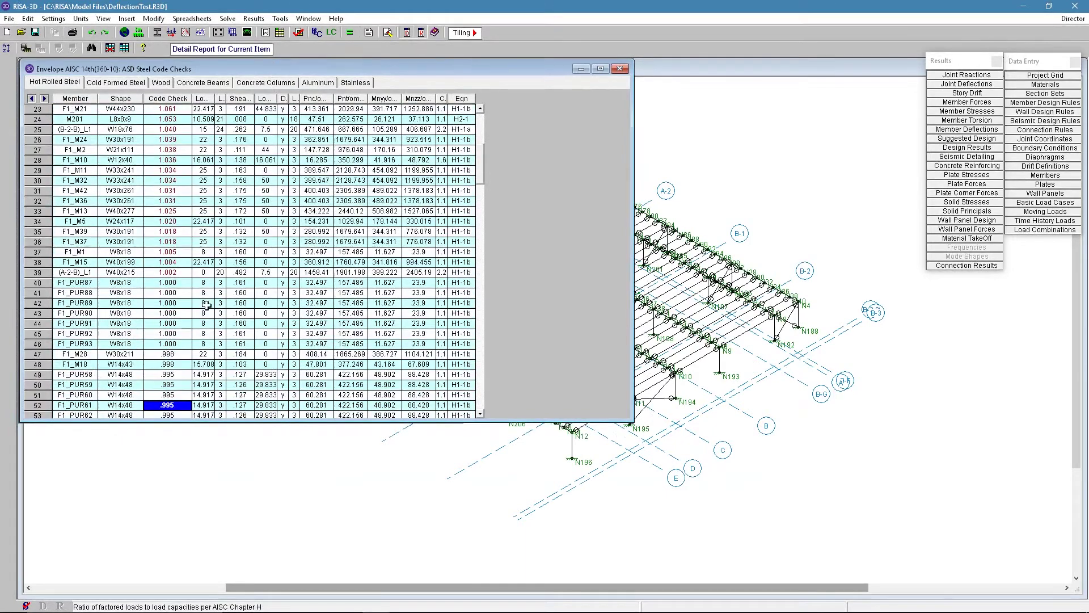
key("Up")
key("Up")
key("Up")
key("Up")
key("Up")
key("Up")
key("Up")
key("Up")
key("Up")
key("Up")
key("Up")
key("Up")
key("Up")
key("Up")
key("Up")
key("Up")
key("Up")
key("Up")
key("Up")
key("Up")
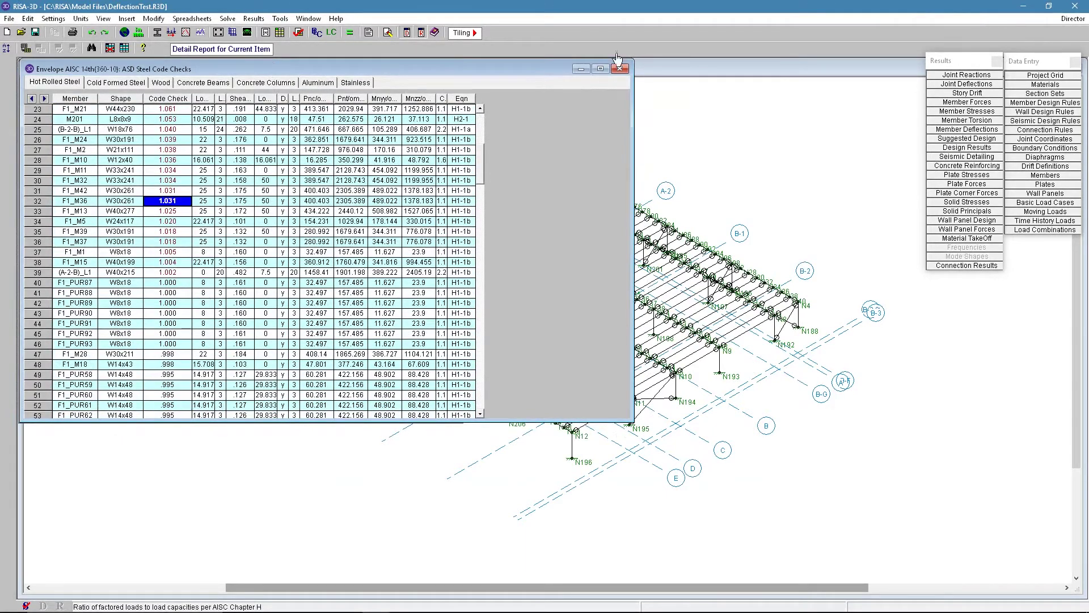
- Close the code checks and review the suggested shapes, such as W21x122 for F1_M5
left_click(620, 68)
left_click(192, 151)
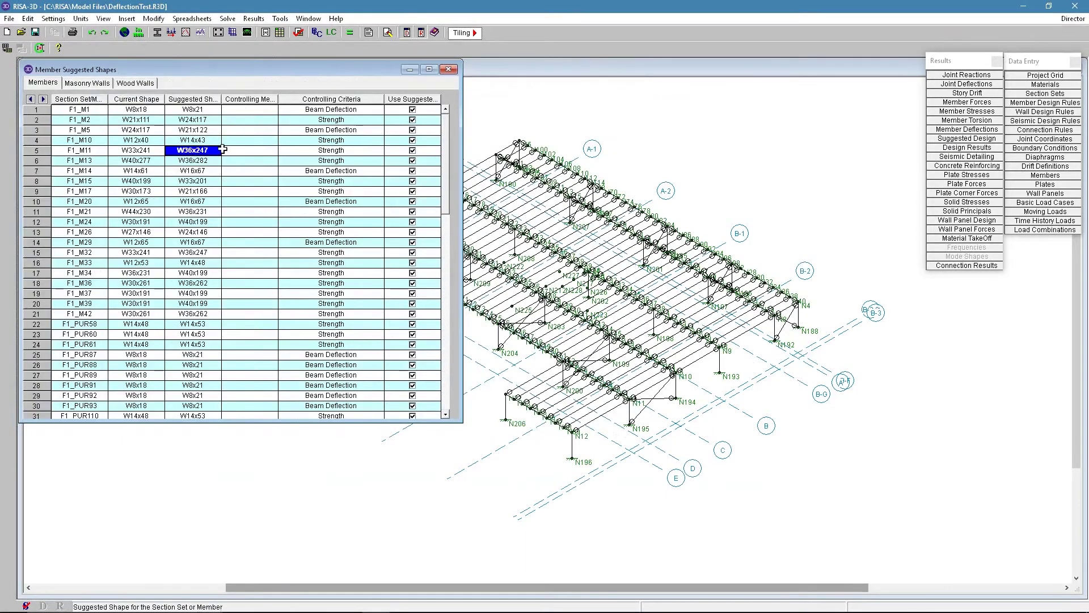
left_click(331, 120)
left_click_drag(338, 253, 346, 341)
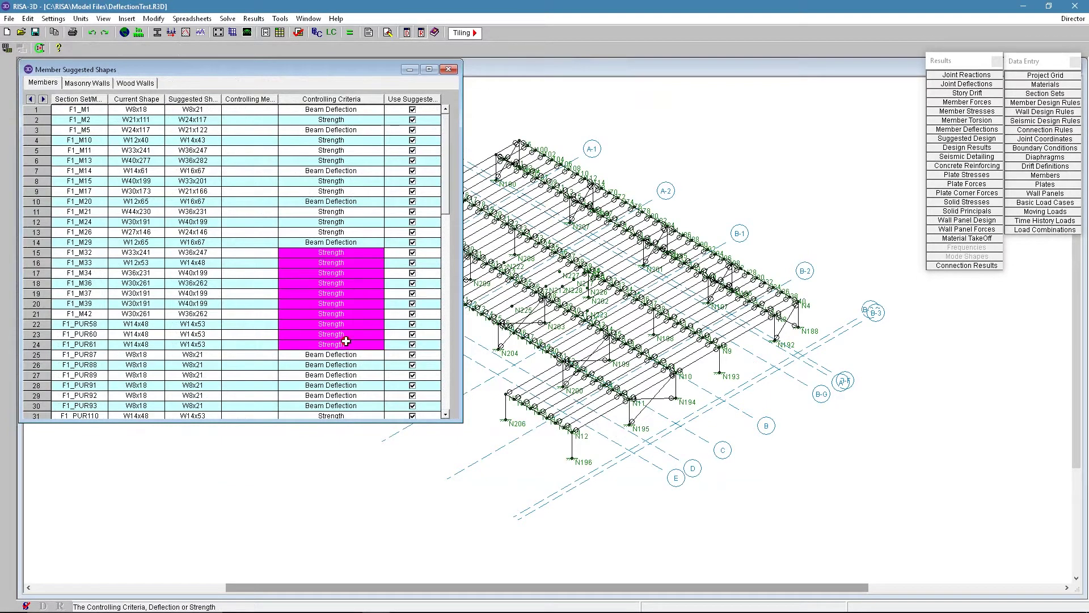
left_click(316, 129)
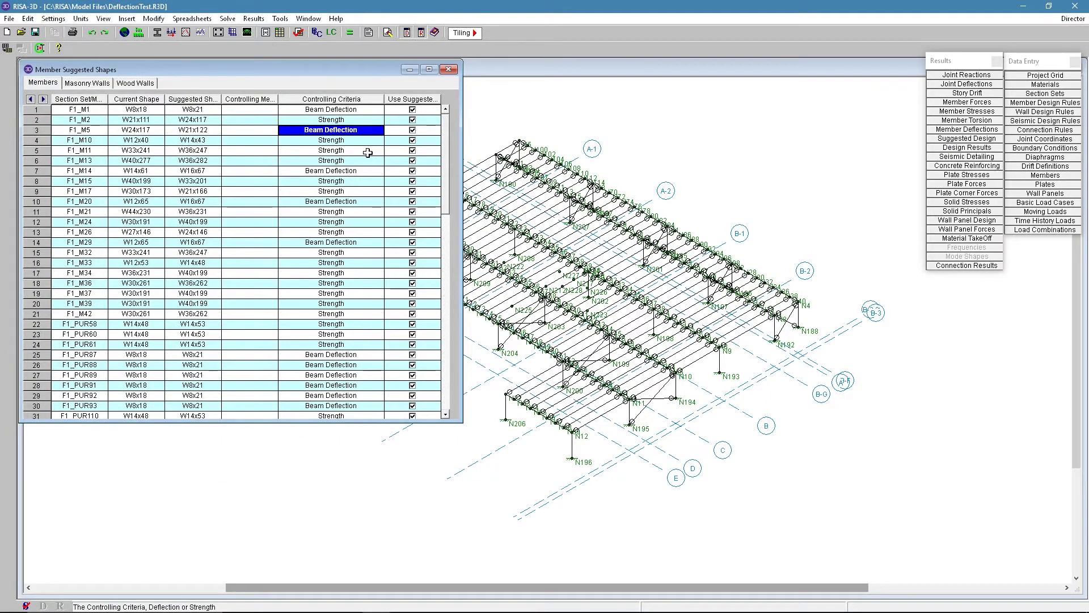
- Review the re-solved beam deflection ratios, noting M198 and M202 at 94, then close them
left_click(966, 131)
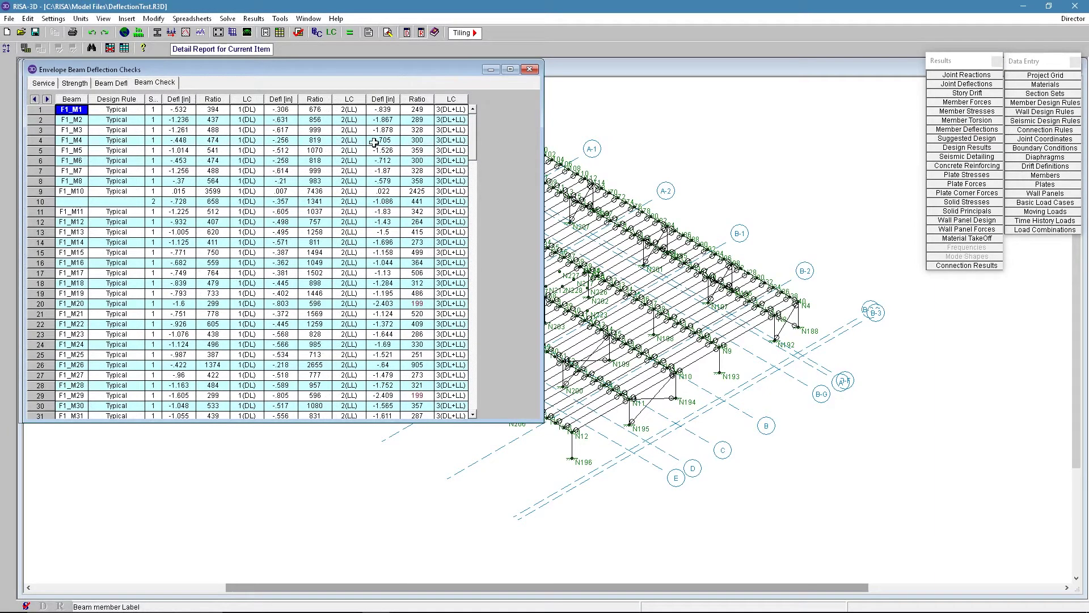
key("Down")
key("Down")
key("Down")
key("Down")
key("Down")
key("Down")
key("Down")
key("Down")
key("Down")
key("Down")
key("Down")
left_click_drag(472, 142, 484, 397)
left_click(425, 253)
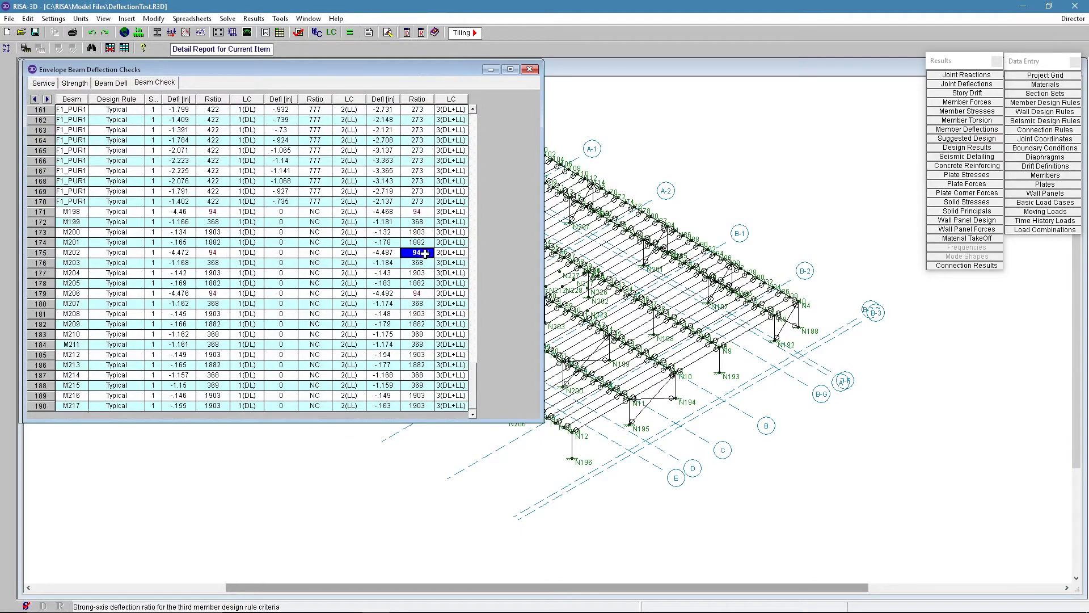
left_click(425, 212)
left_click(530, 69)
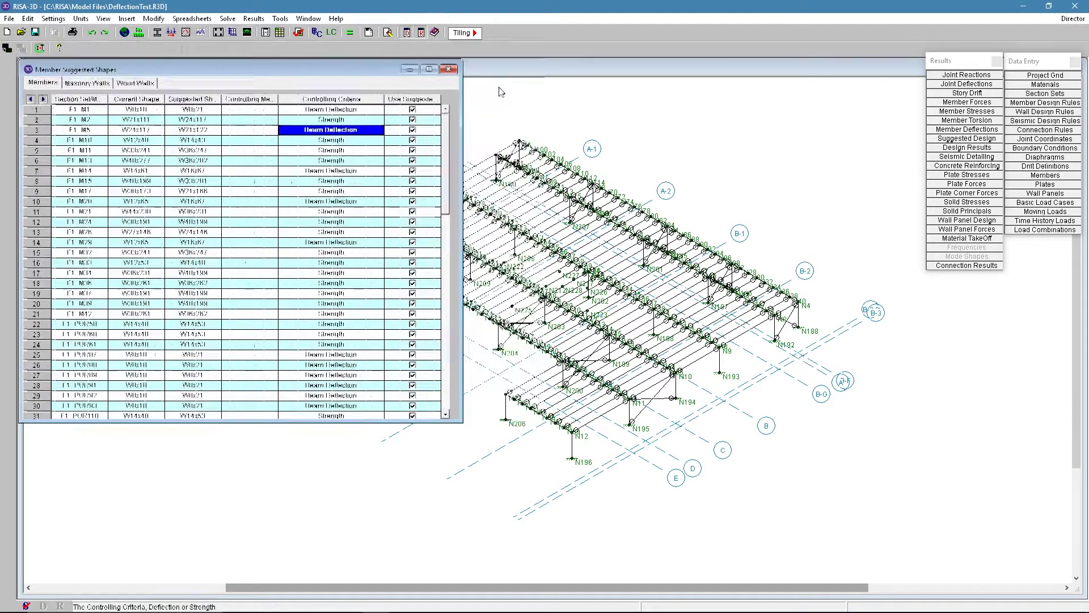
- Re-solve the frame again using the newest suggested member shapes
right_click(218, 182)
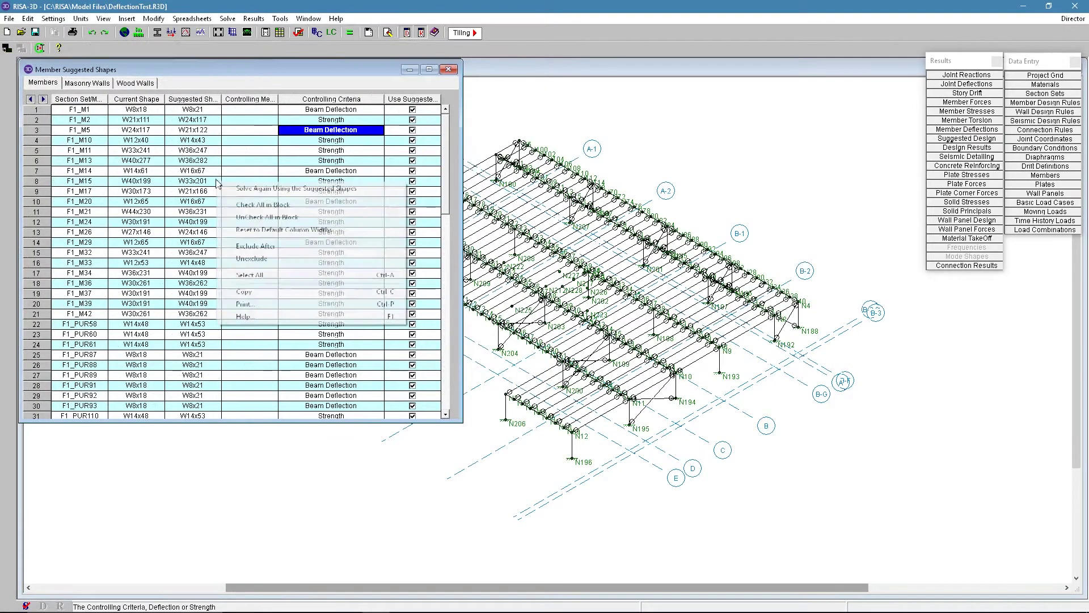
left_click(271, 189)
key("Return")
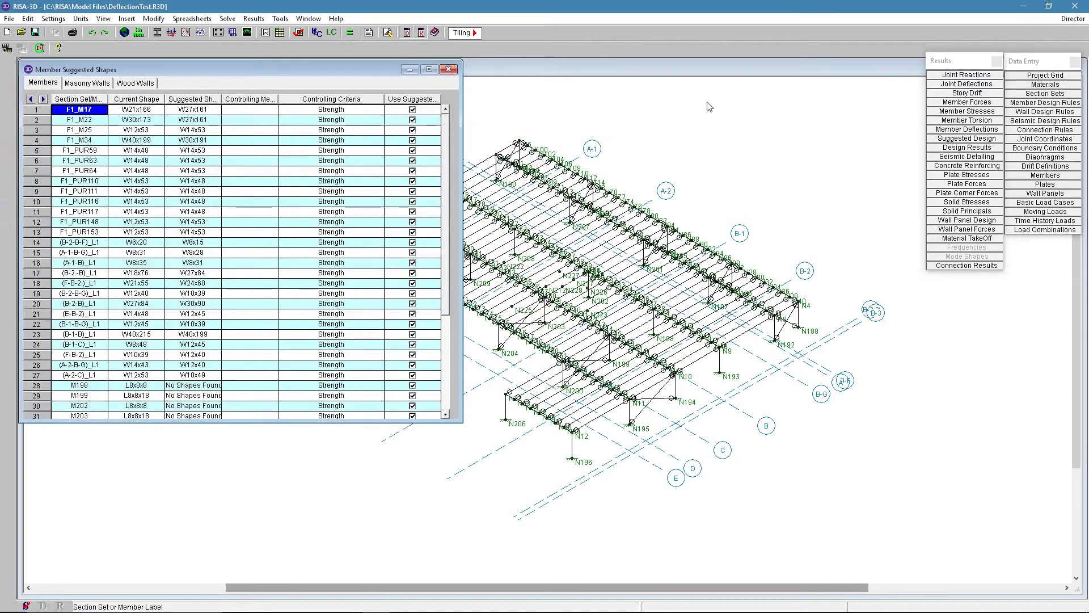
left_click_drag(131, 109, 199, 162)
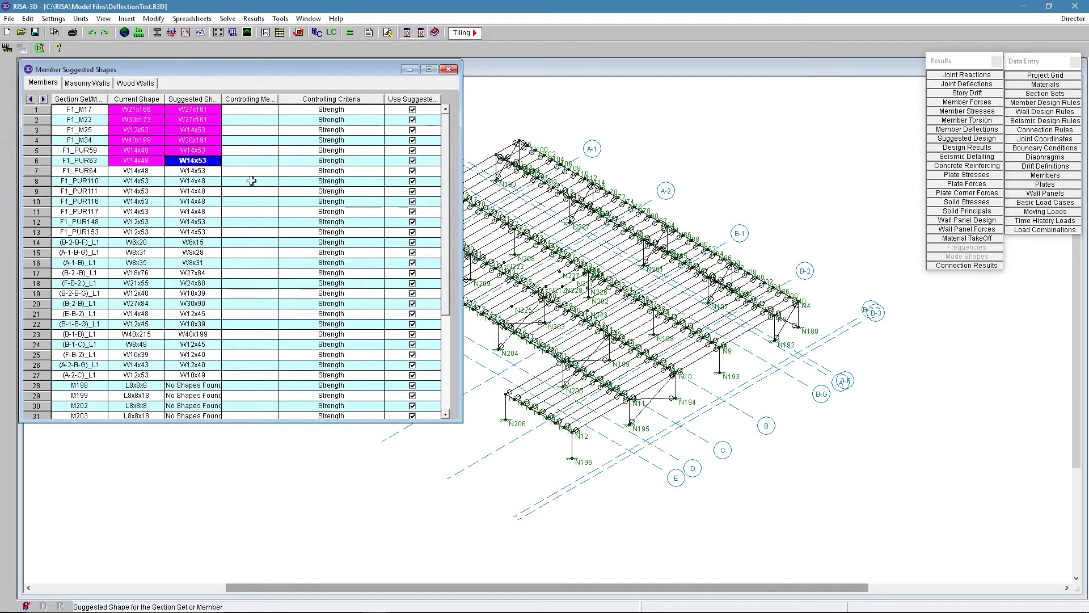
- Review the updated code checks, such as F1_M25 at .674, then close both result tables
left_click(968, 147)
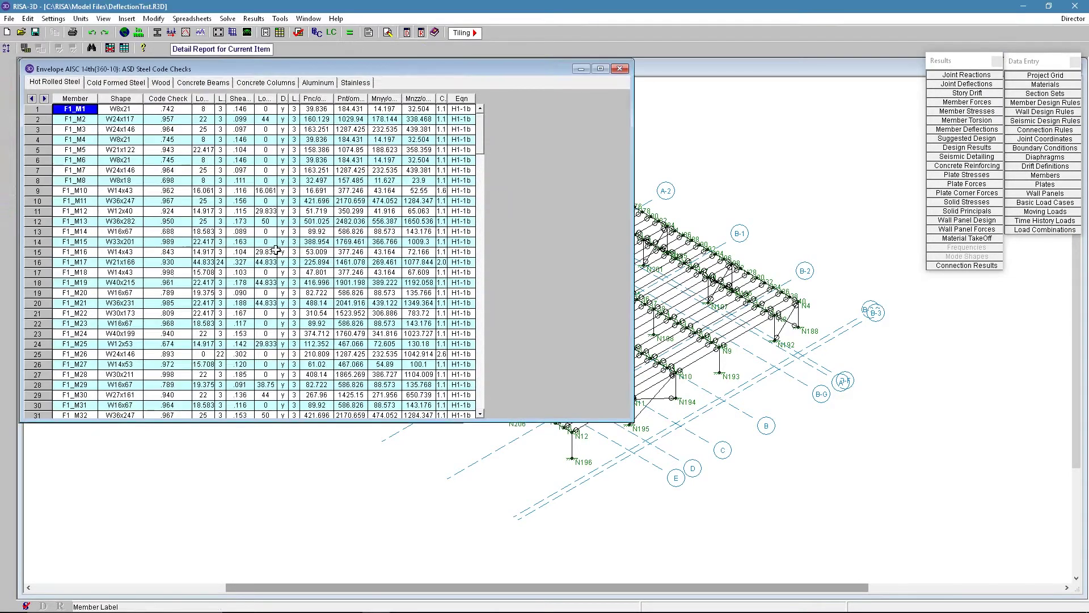
left_click(168, 100)
left_click(168, 344)
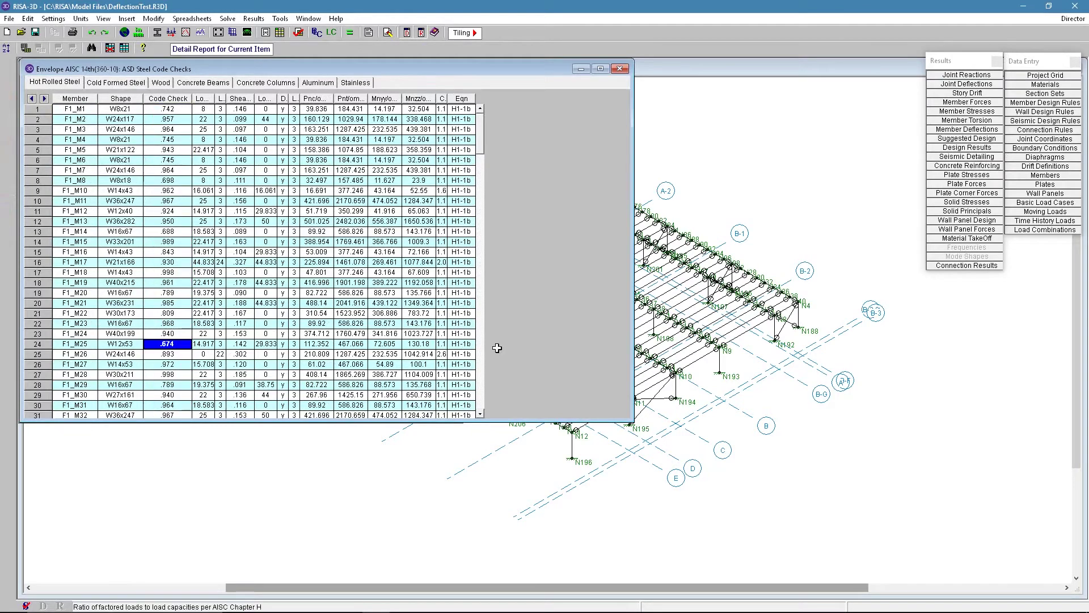
left_click(621, 71)
left_click(452, 70)
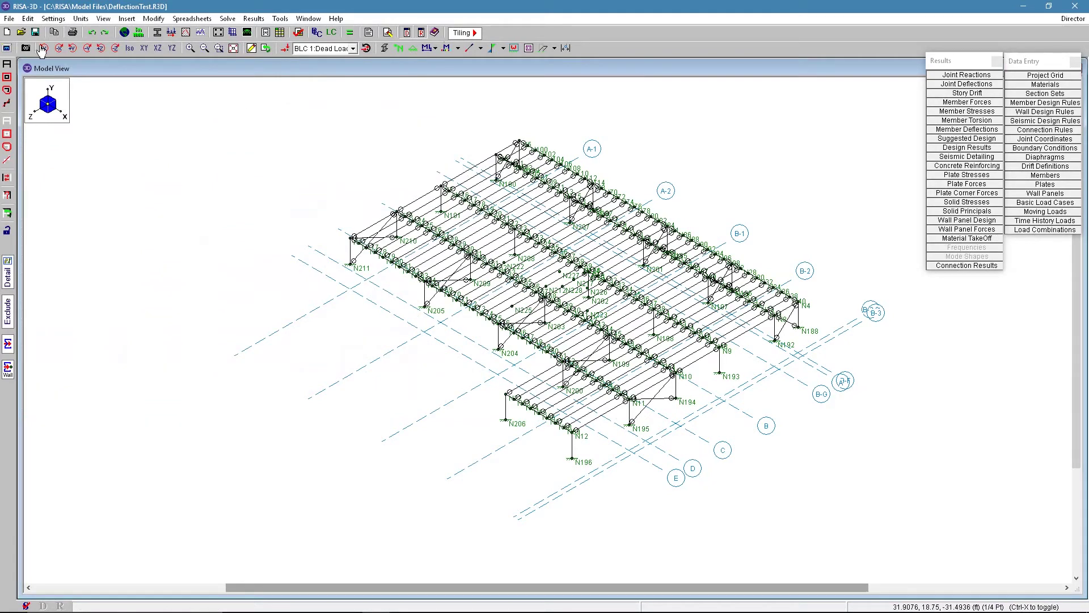
- Open the recent Roof Example model without saving the frame, and show its load combinations
left_click(9, 18)
mouse_move(27, 18)
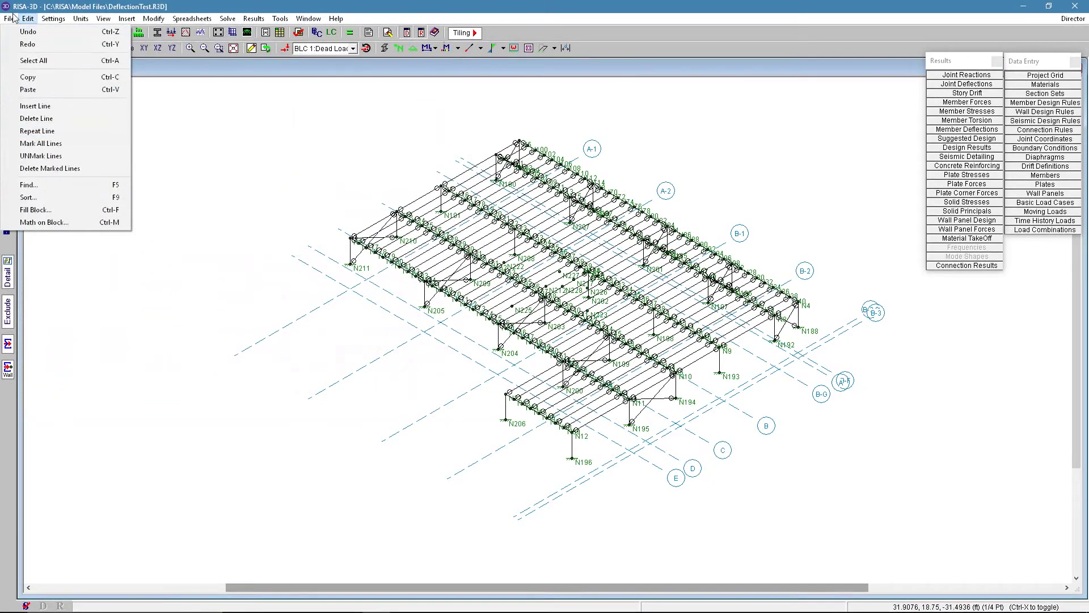
left_click(105, 194)
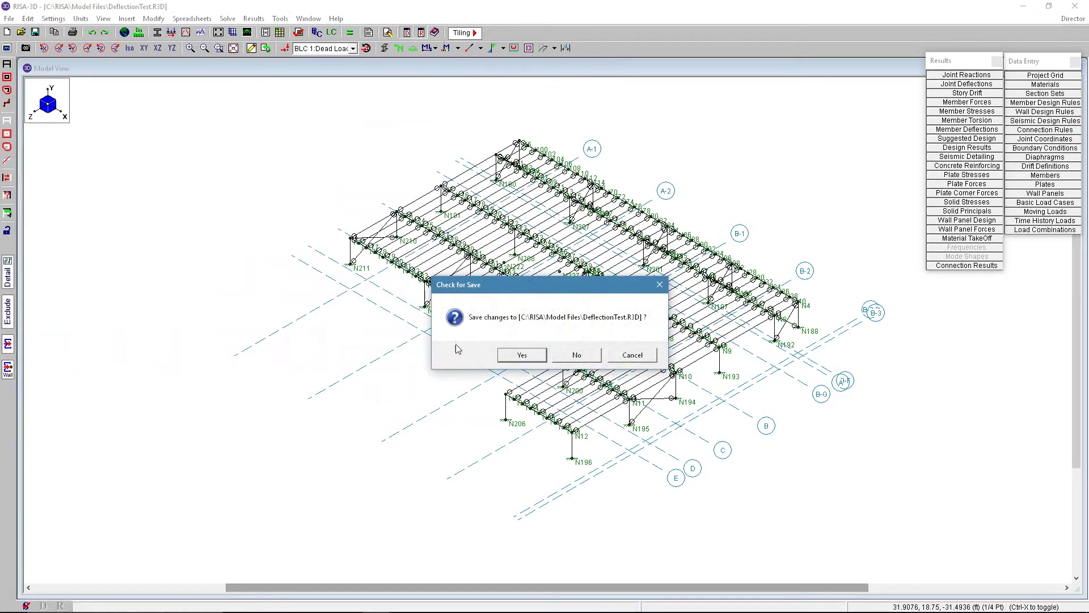
left_click(586, 360)
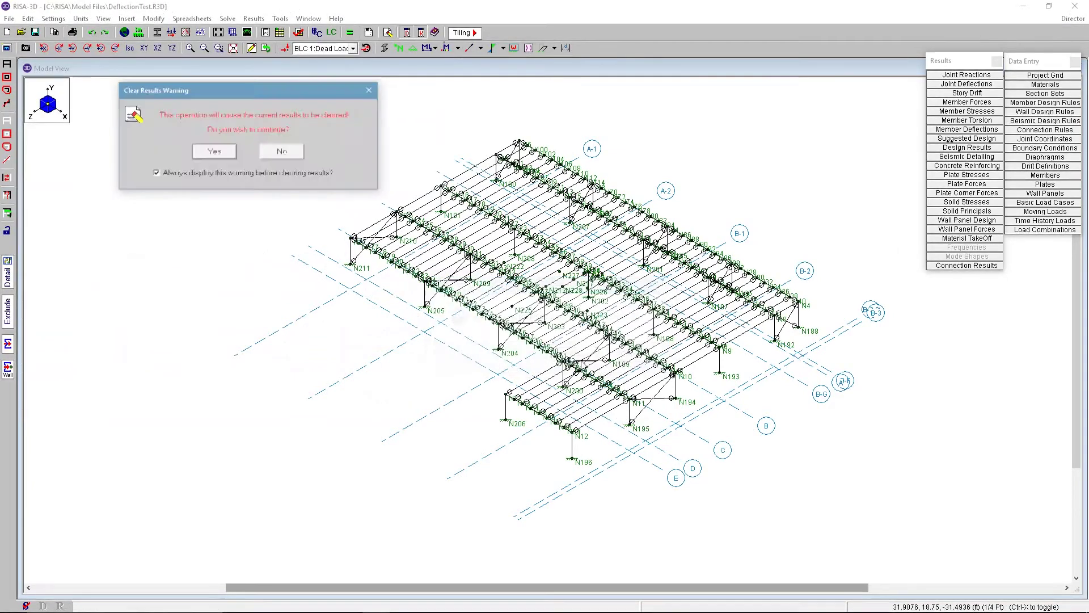
left_click(214, 154)
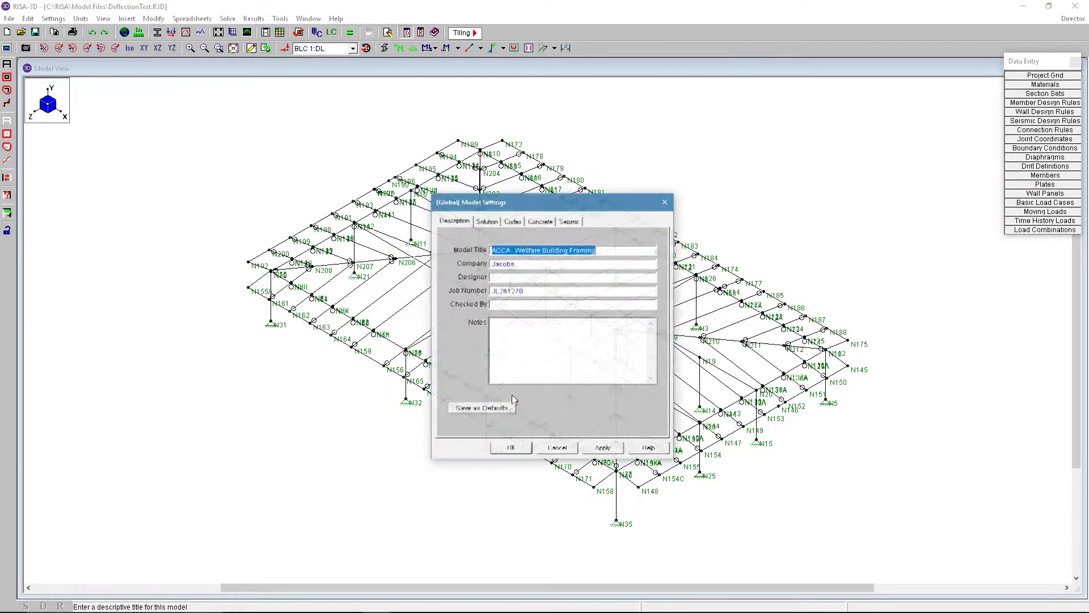
left_click(555, 446)
left_click(1028, 229)
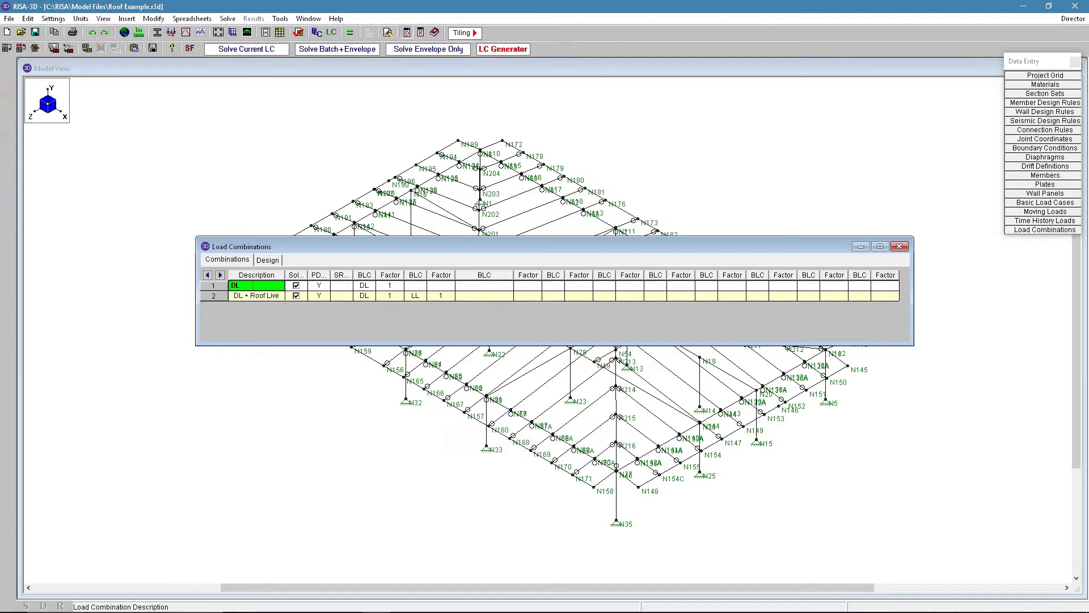
- Move the Load Combinations table down and to the right to reveal more of the roof model
left_click_drag(423, 243, 685, 225)
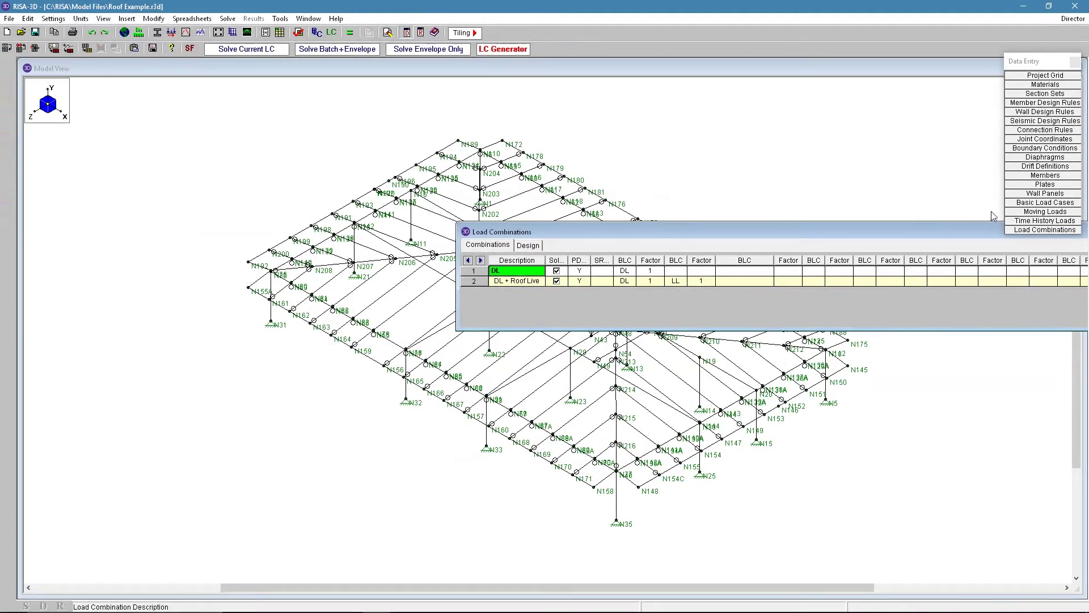
- Show the Deflection (Beams) design rules and mark the DL combination for solving
left_click(1034, 103)
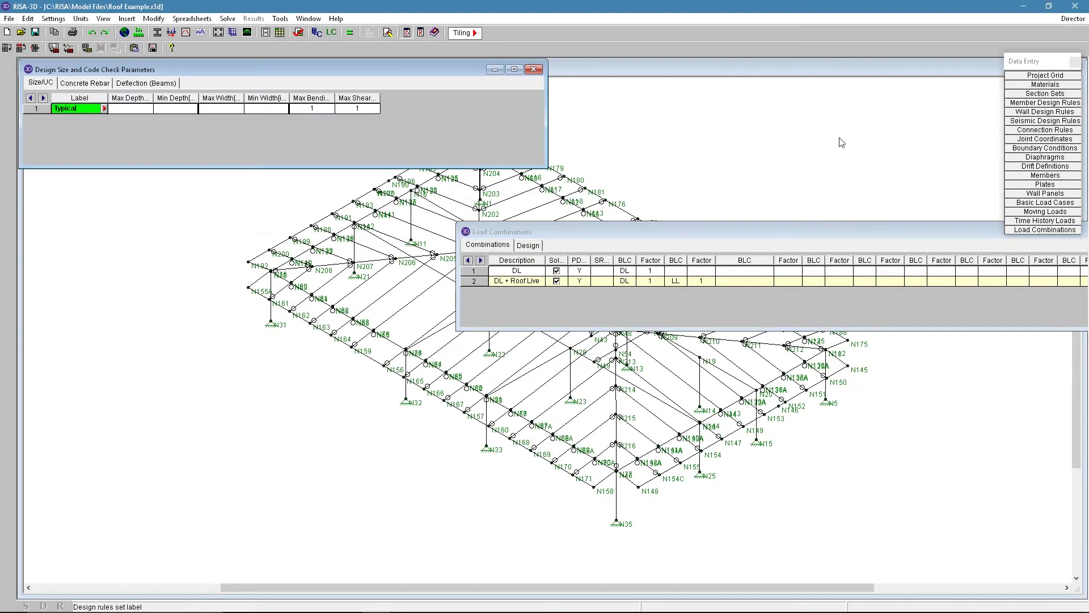
left_click(134, 83)
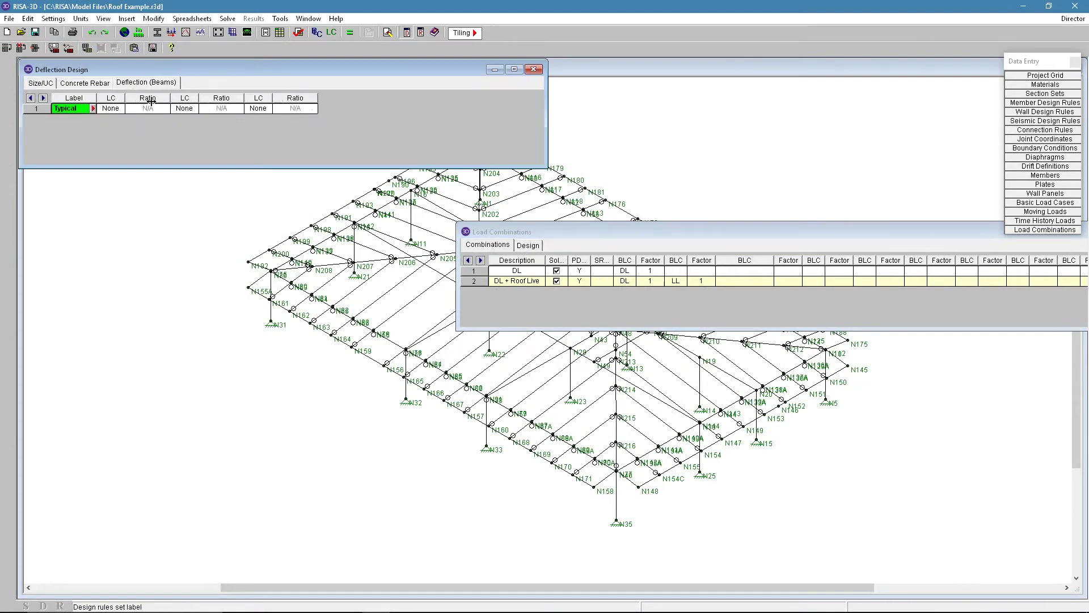
left_click(555, 271)
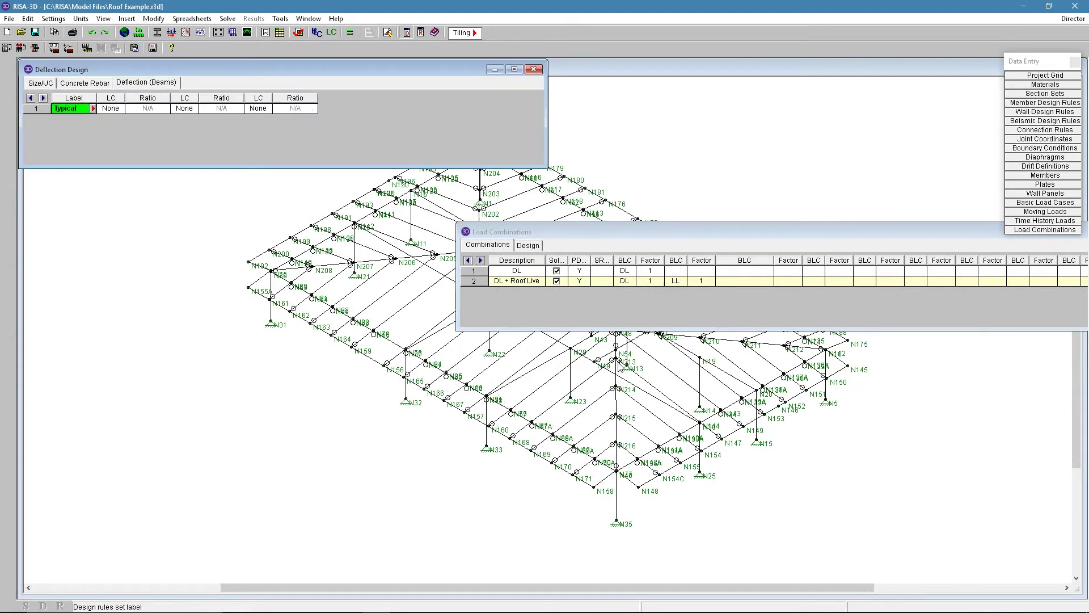
- Assign LC 1 a 240 deflection ratio and LC 2 a 360 ratio in the Typical rule
left_click(114, 109)
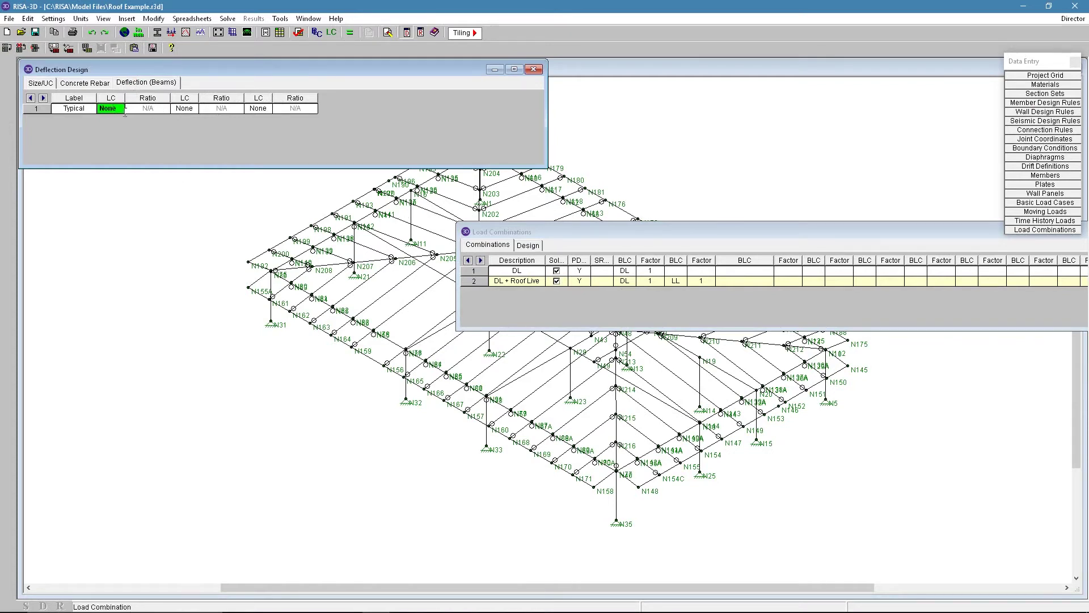
type("1")
key("Return")
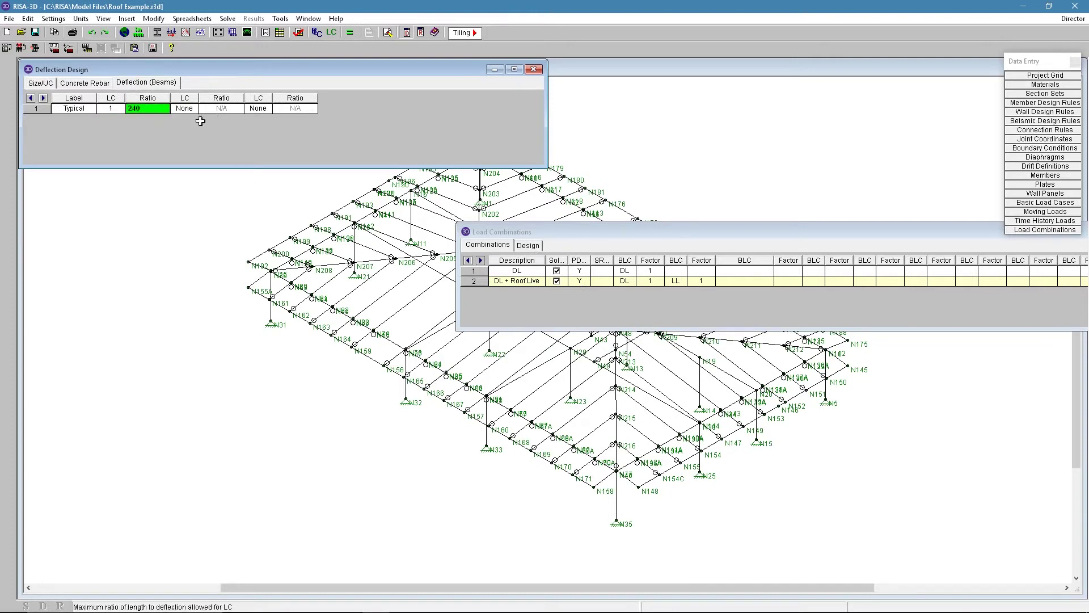
left_click(187, 108)
type("2")
key("Return")
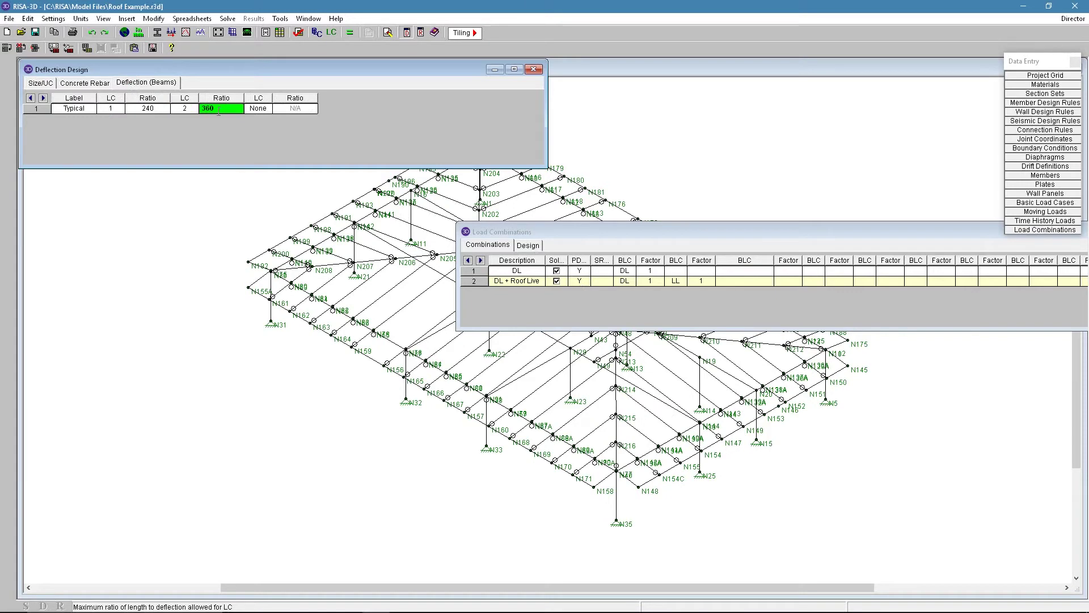
double_click(218, 109)
left_click(586, 297)
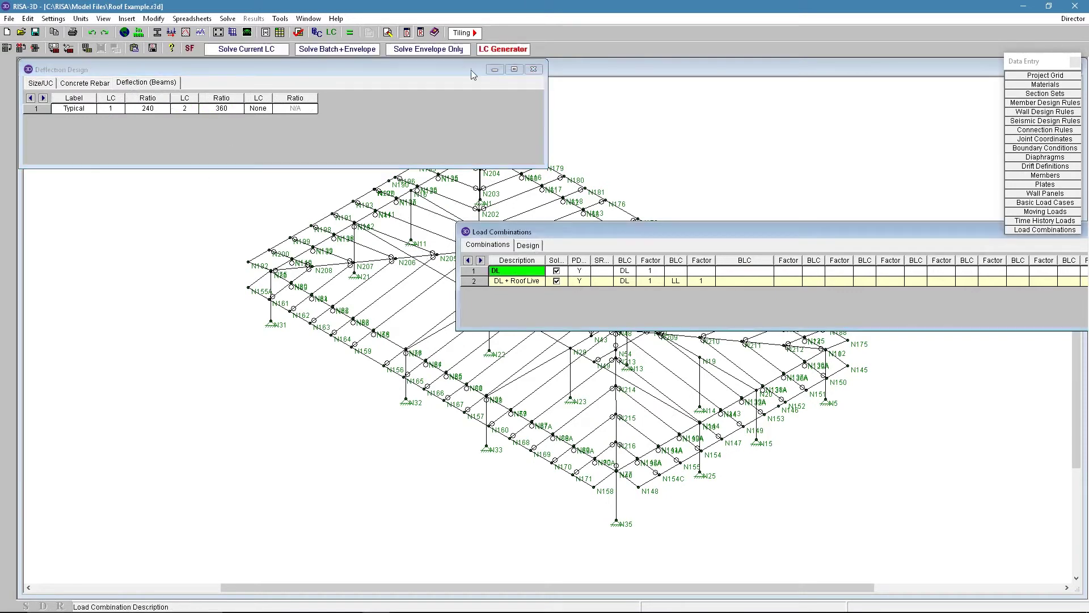
- Edit the Typical rule's LC 2 deflection ratio from 360 to 240
left_click(502, 49)
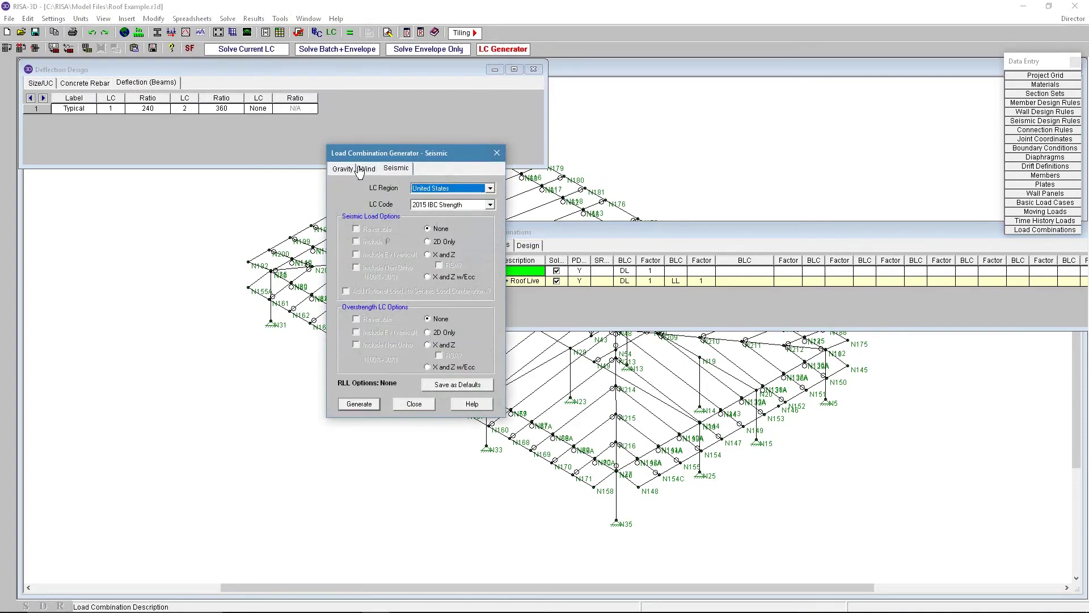
left_click(413, 399)
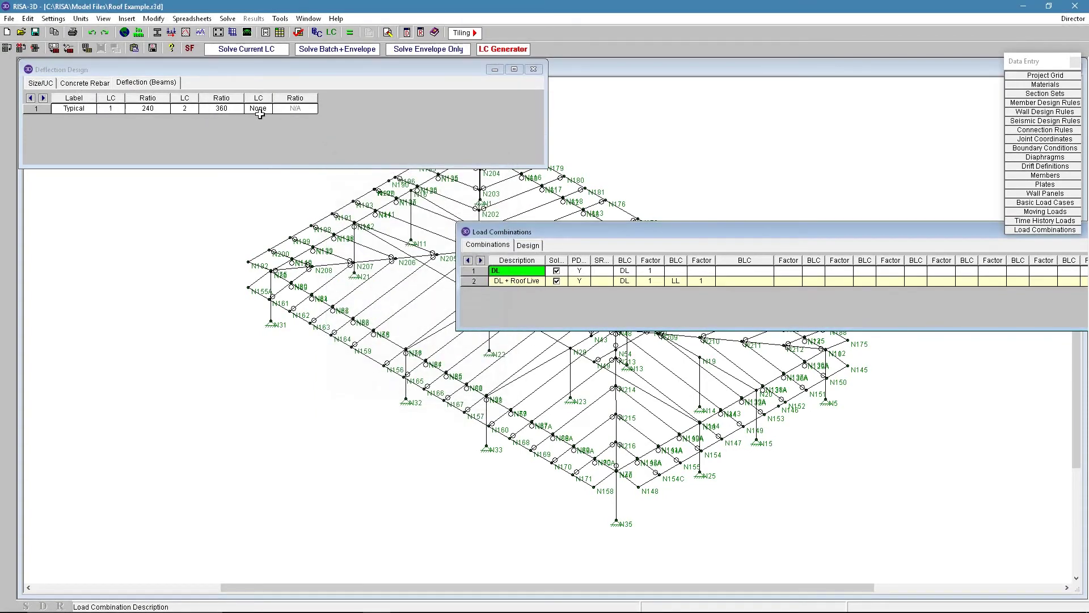
left_click(202, 112)
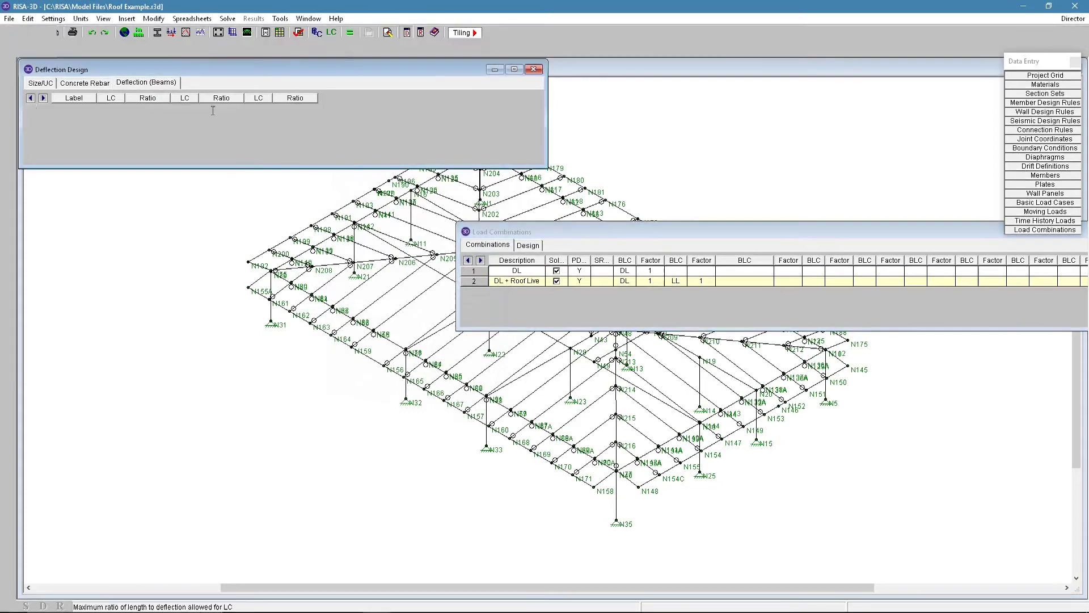
type("24")
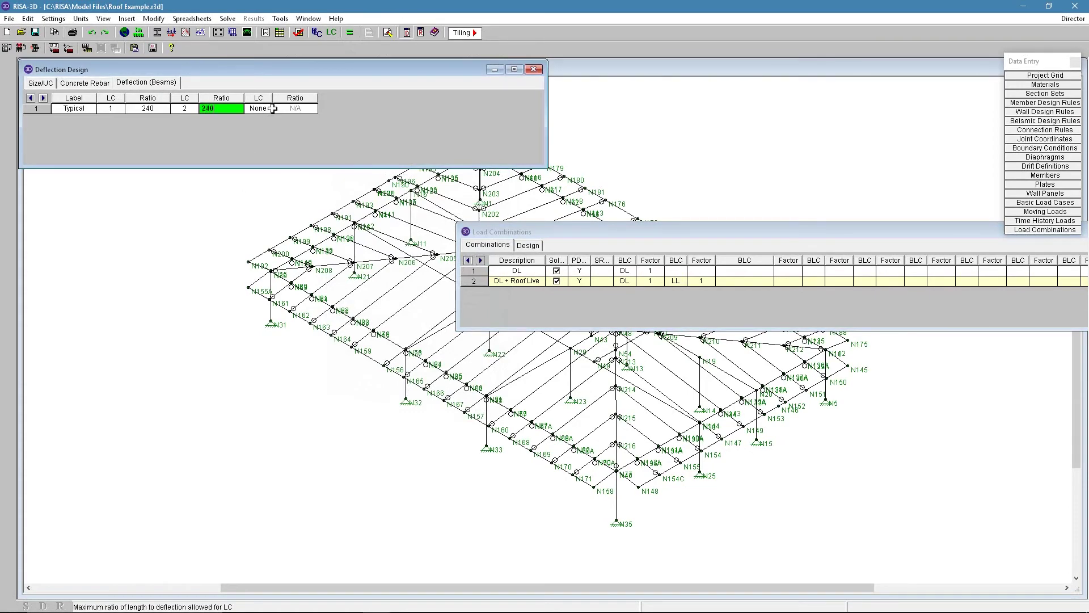
type("0")
left_click(273, 108)
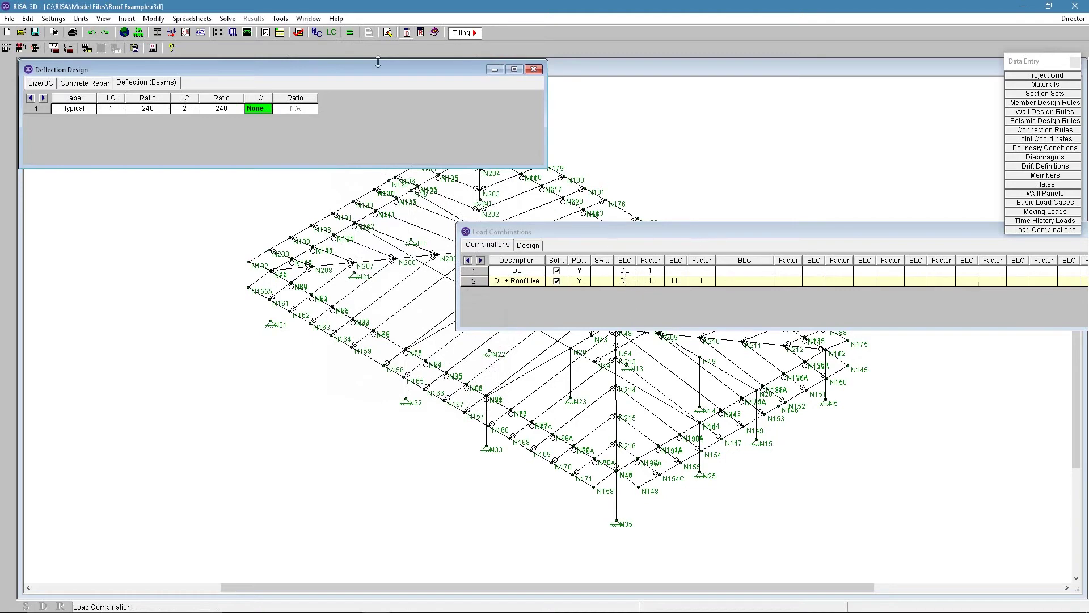
left_click(350, 32)
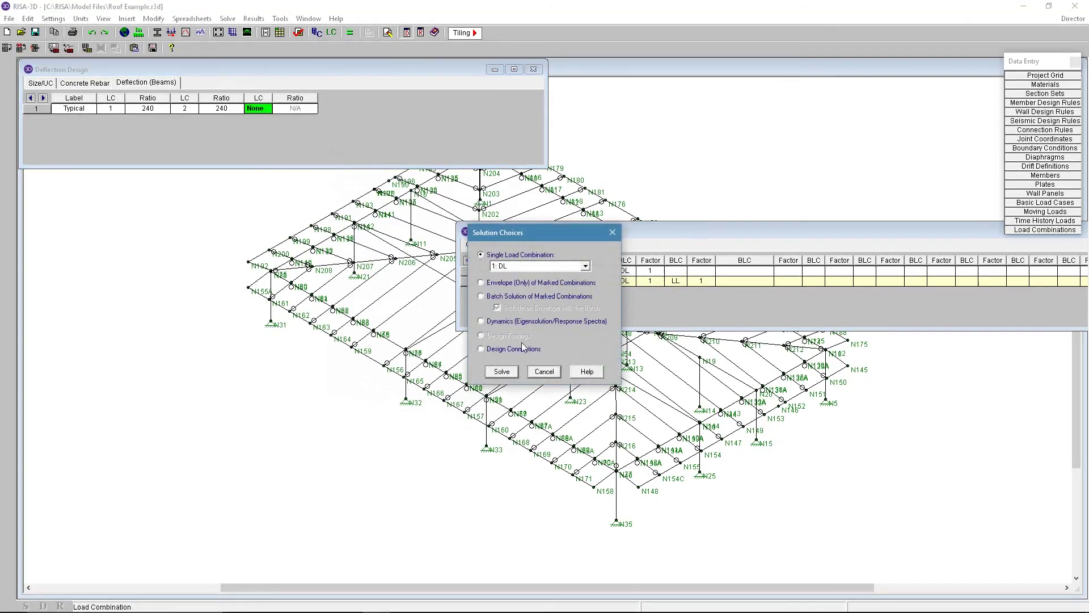
- Batch-solve the roof model and bring up its beam deflection checks
left_click(501, 295)
left_click(502, 372)
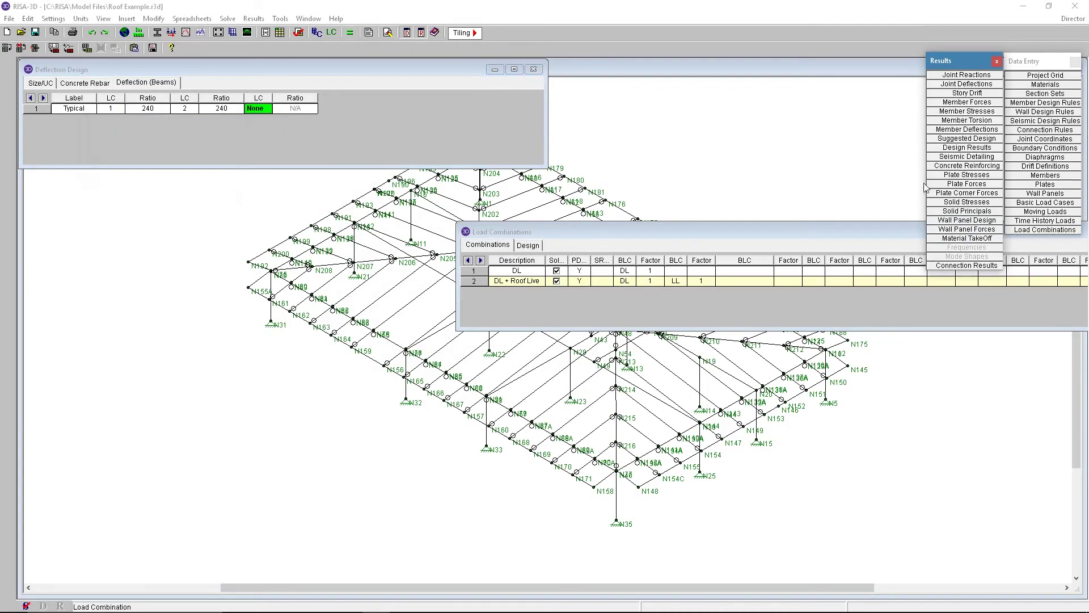
left_click(959, 130)
left_click(177, 113)
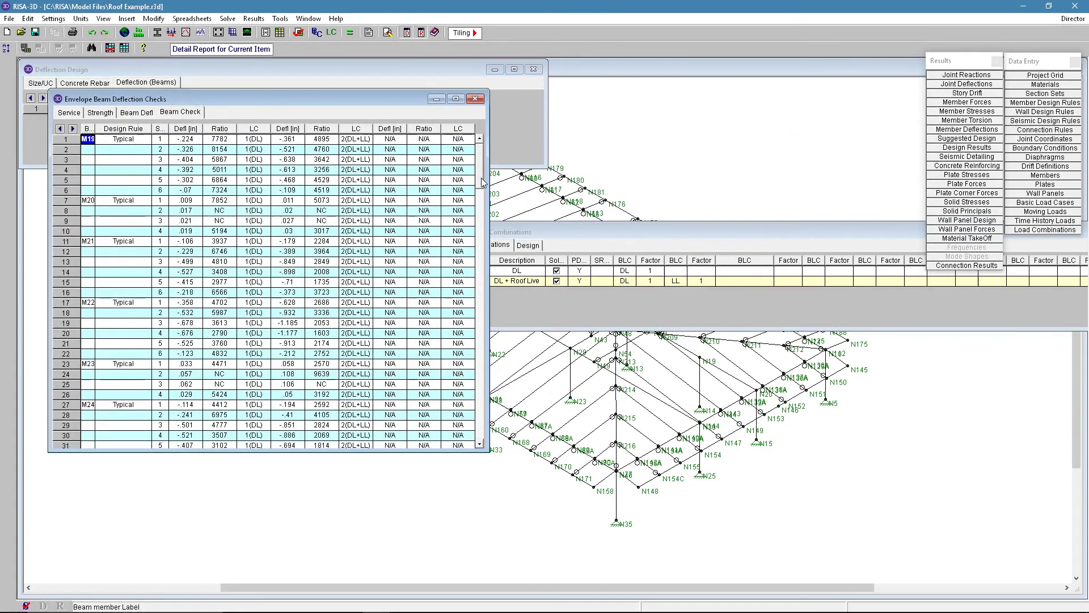
- Scroll through the beam deflection checks and suggested member shapes, then close both
left_click(481, 236)
left_click_drag(482, 236, 479, 158)
left_click(475, 99)
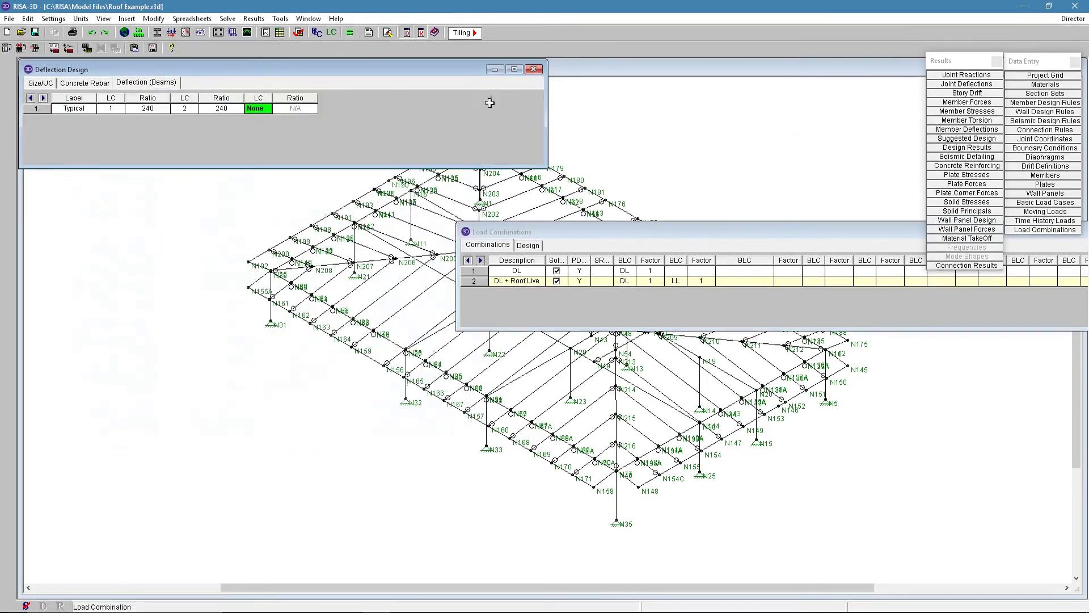
left_click(709, 159)
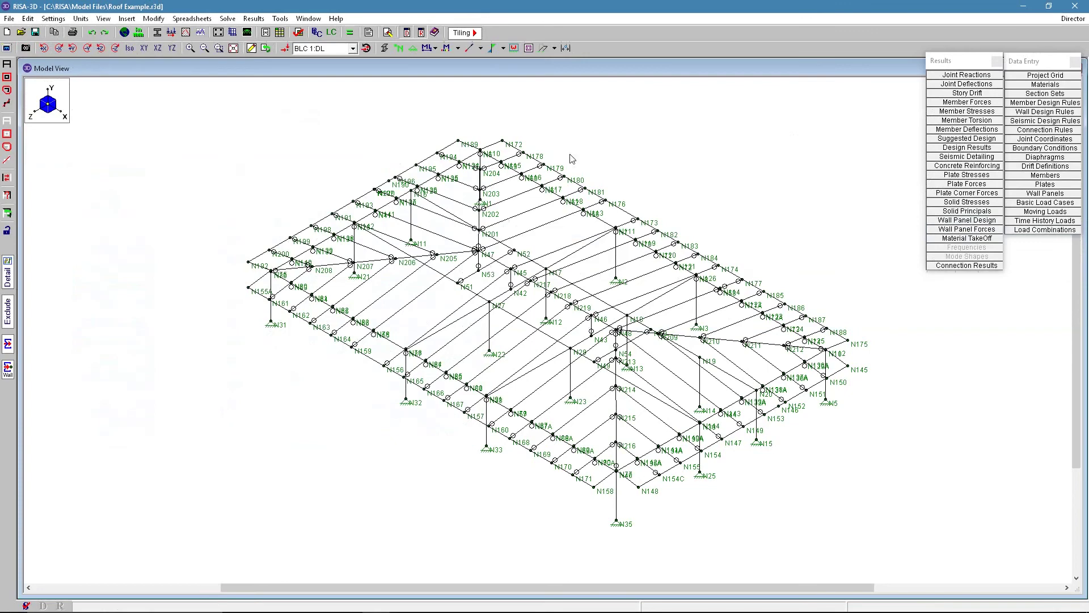
left_click(970, 138)
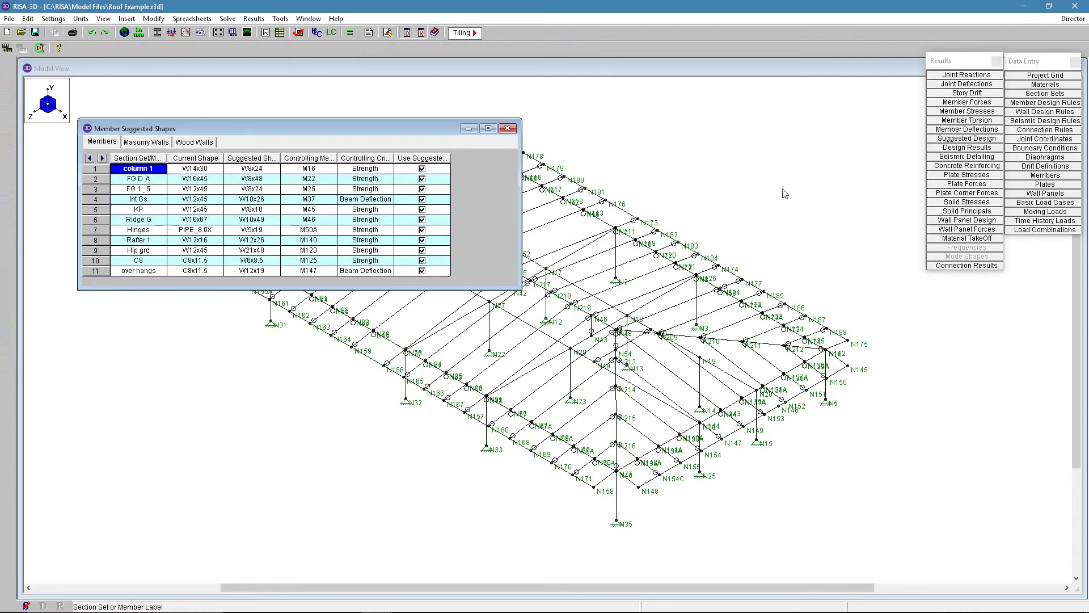
left_click(753, 169)
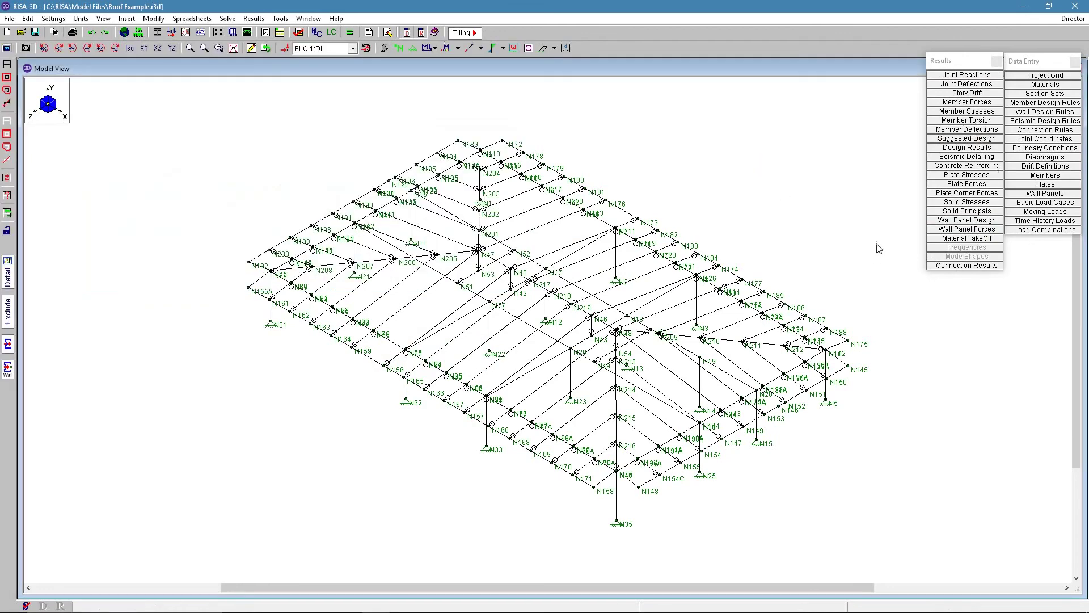